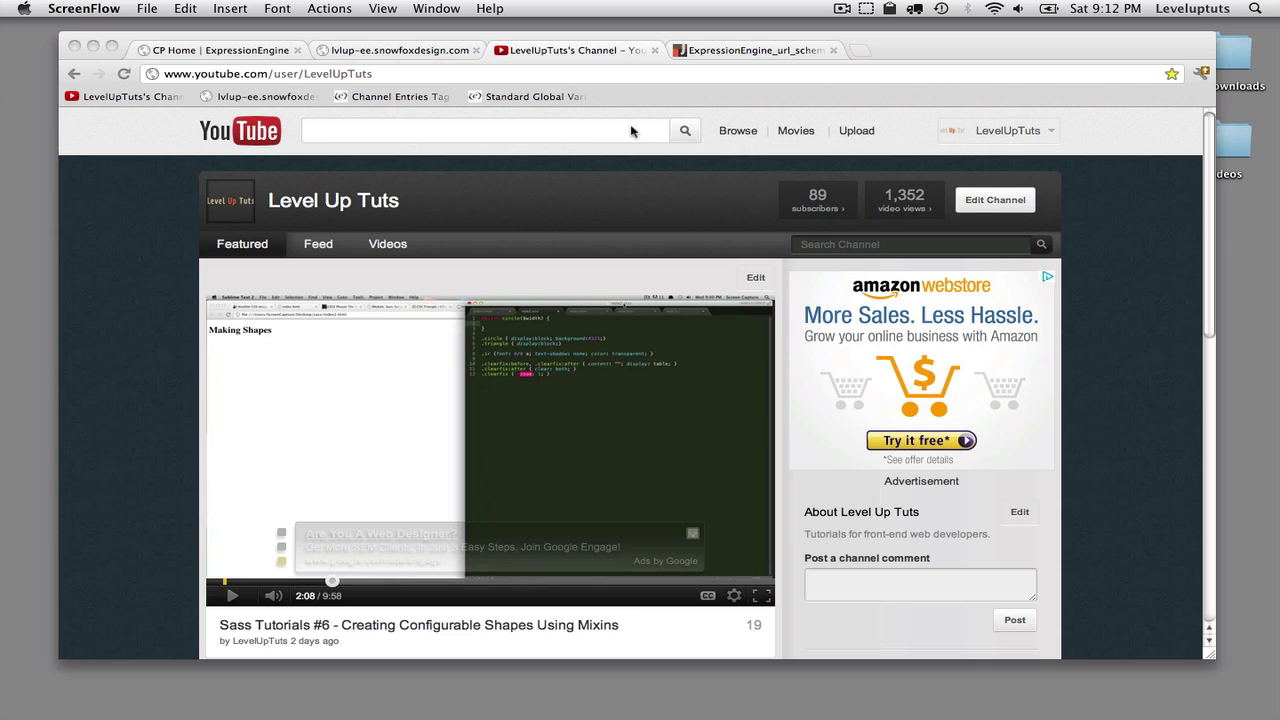
In the control panel, open the Template Manager from the Design > Templates menu
{"action": "left_click", "coordinate": [266, 55]}
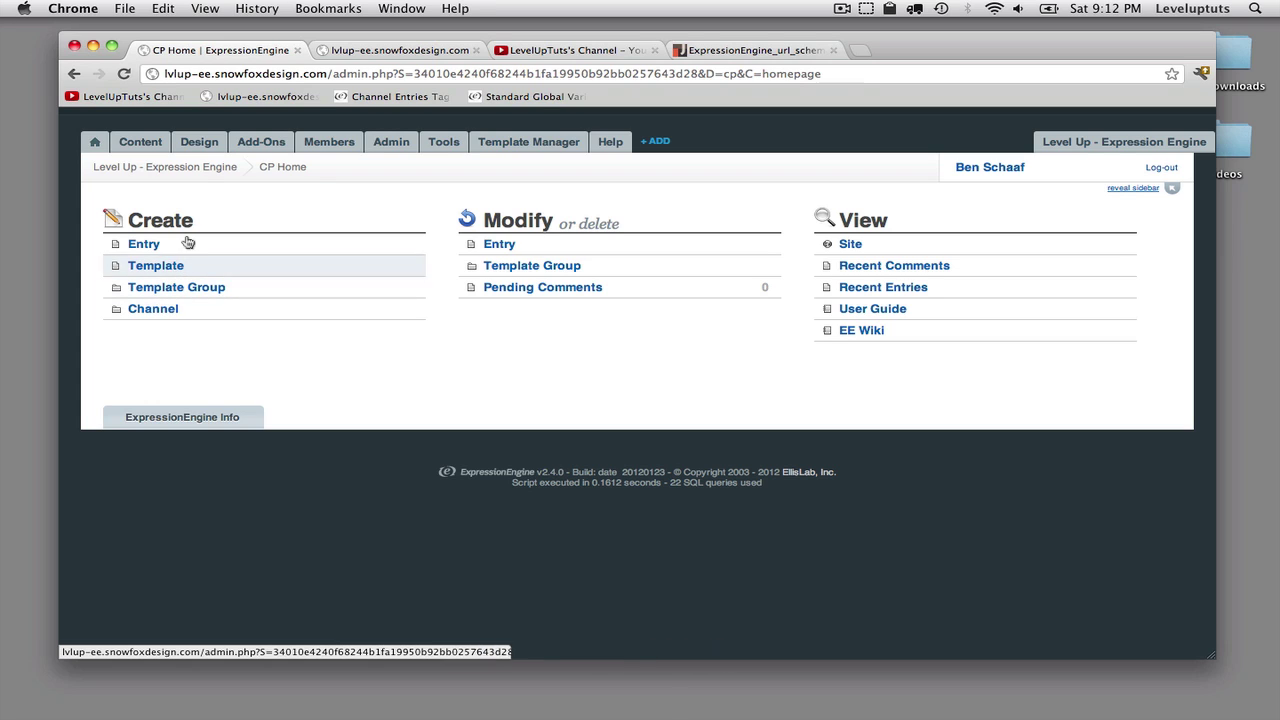
{"action": "mouse_move", "coordinate": [205, 147]}
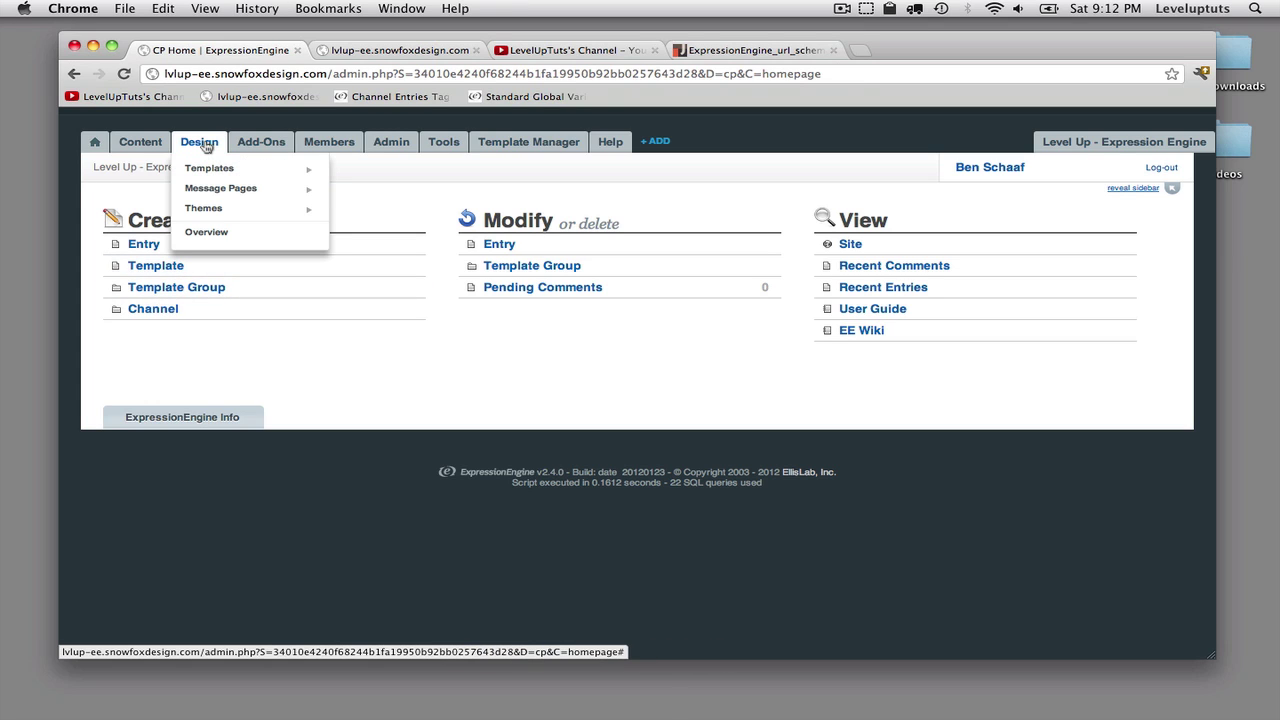
{"action": "mouse_move", "coordinate": [210, 172]}
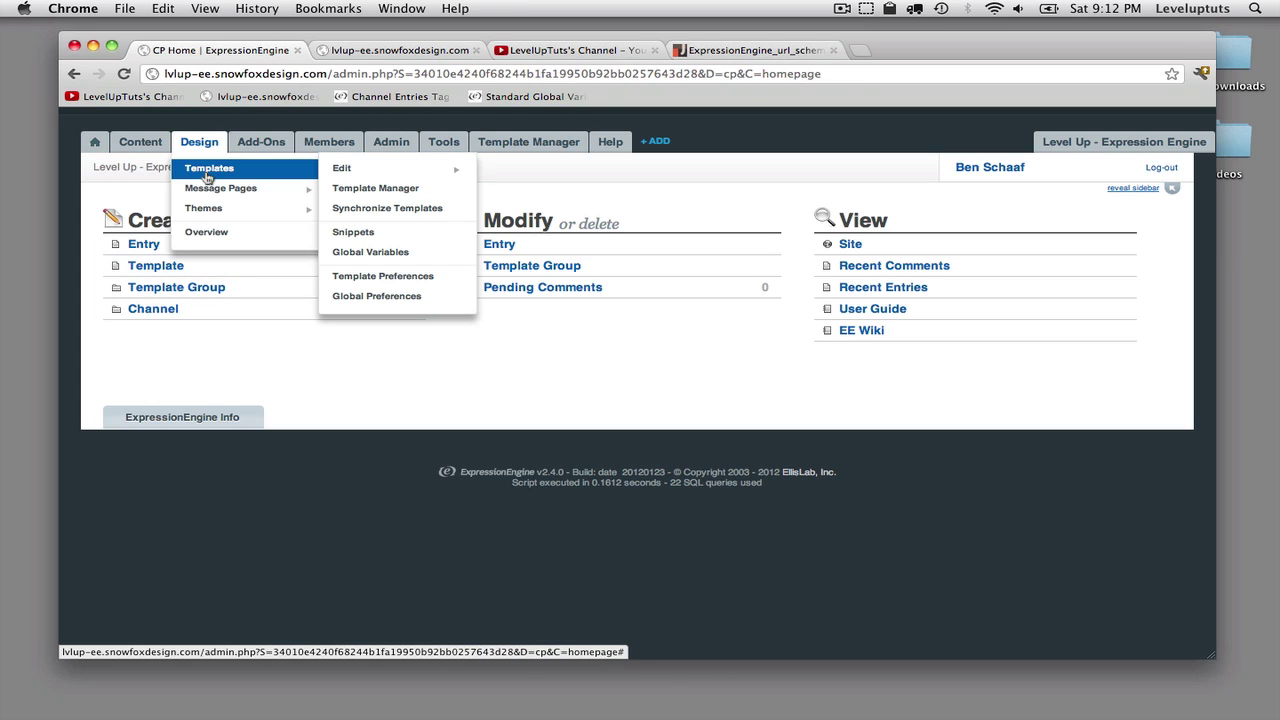
{"action": "left_click", "coordinate": [396, 189]}
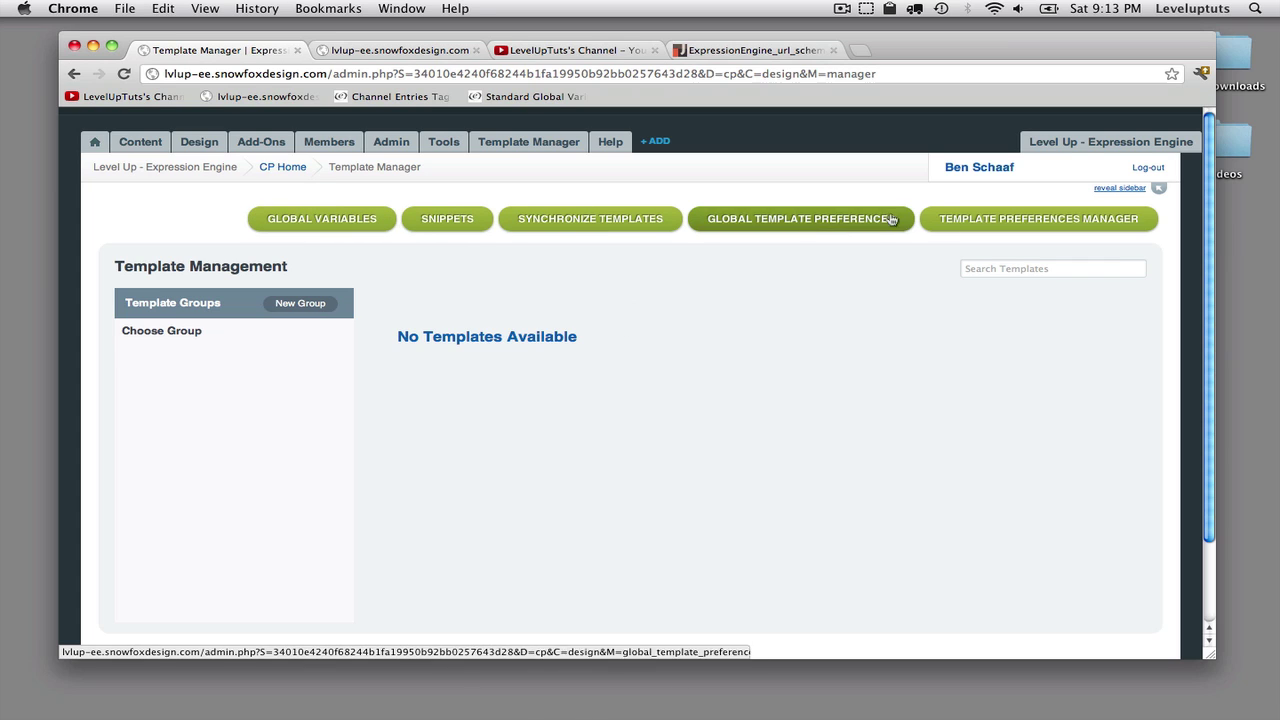
{"action": "left_click", "coordinate": [205, 146]}
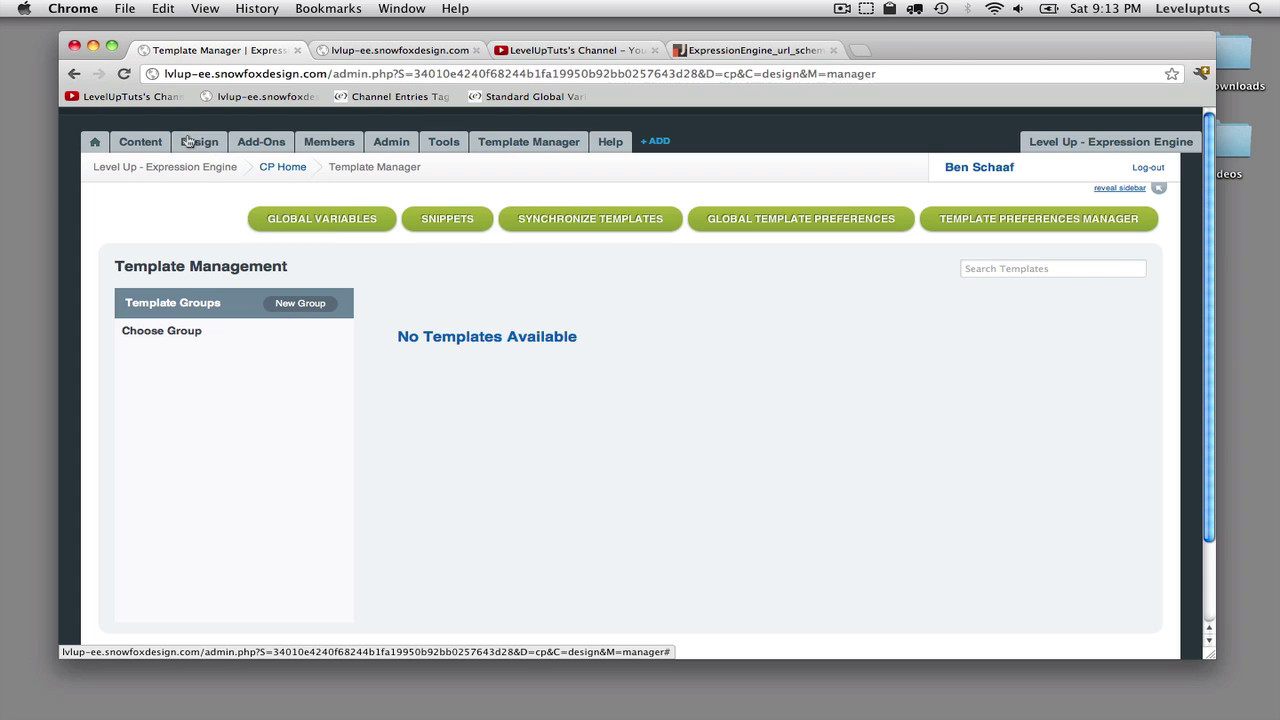
{"action": "mouse_move", "coordinate": [200, 143]}
{"action": "scroll", "coordinate": [595, 272], "scroll_direction": "down", "scroll_amount": 2}
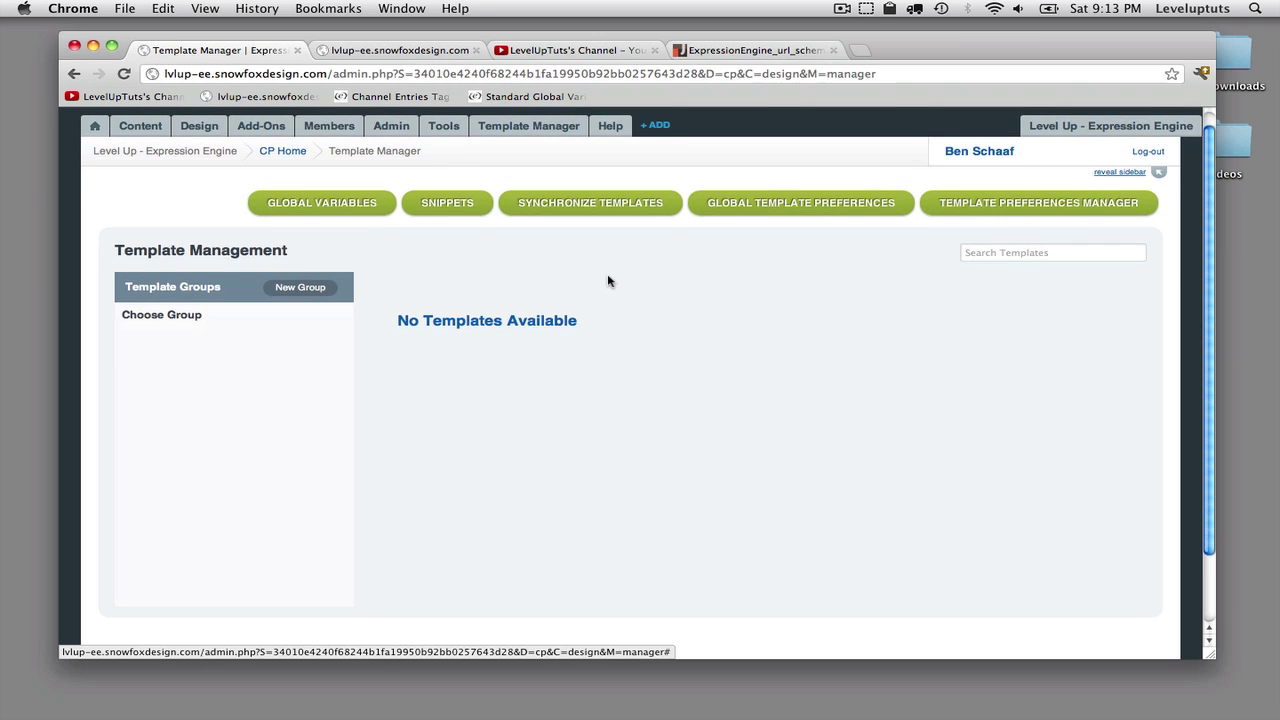
{"action": "scroll", "coordinate": [548, 360], "scroll_direction": "down", "scroll_amount": 1}
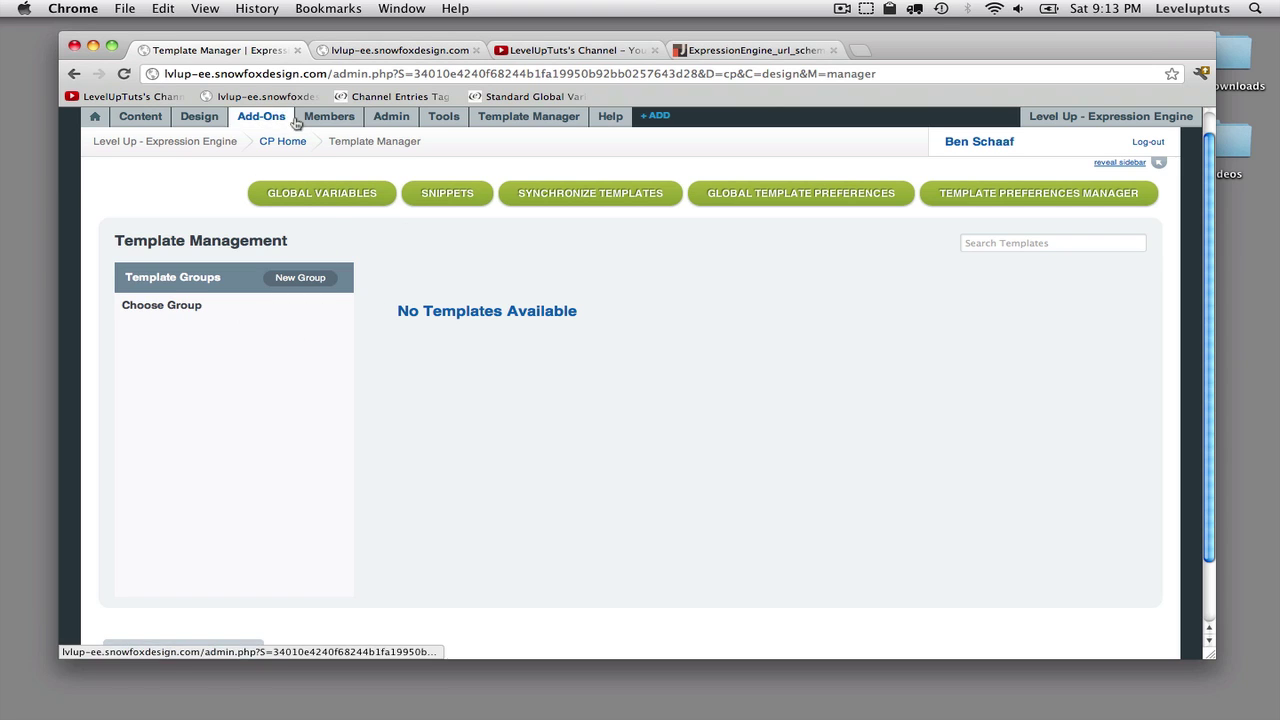
Create a new template group named 'news'
{"action": "left_click", "coordinate": [287, 280]}
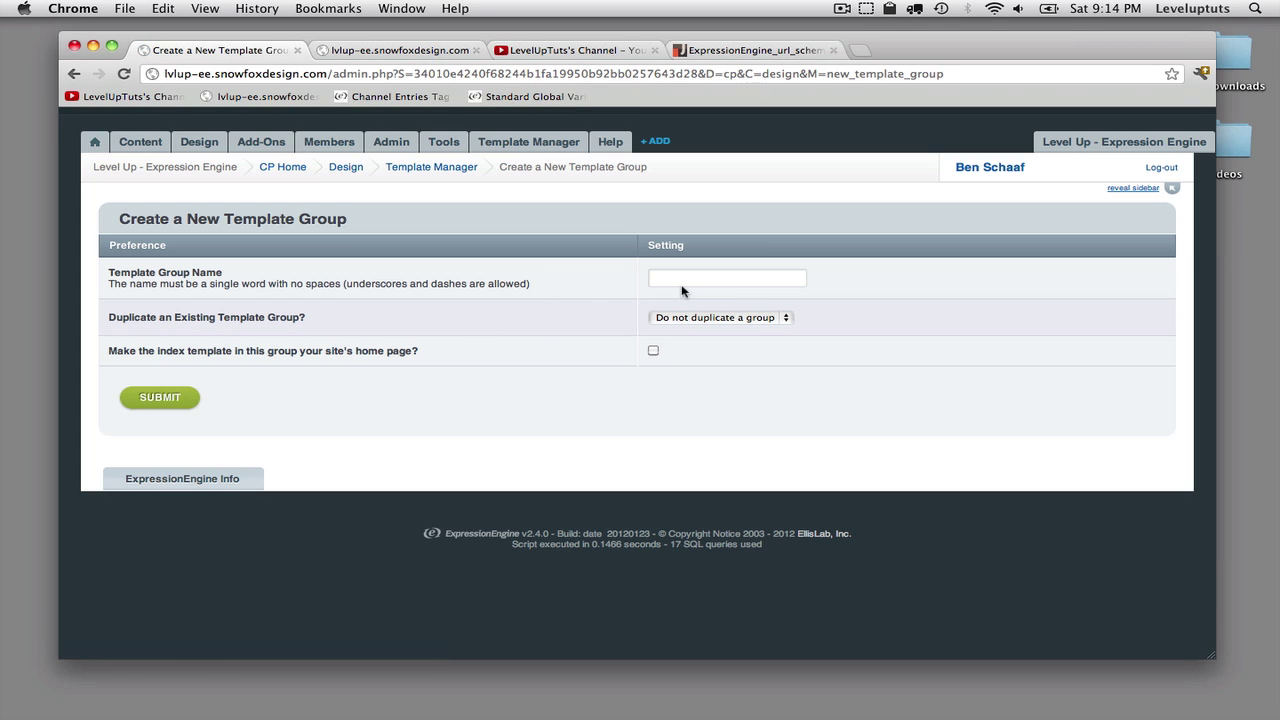
{"action": "left_click", "coordinate": [682, 274]}
{"action": "left_click", "coordinate": [652, 276]}
{"action": "type", "text": "news"}
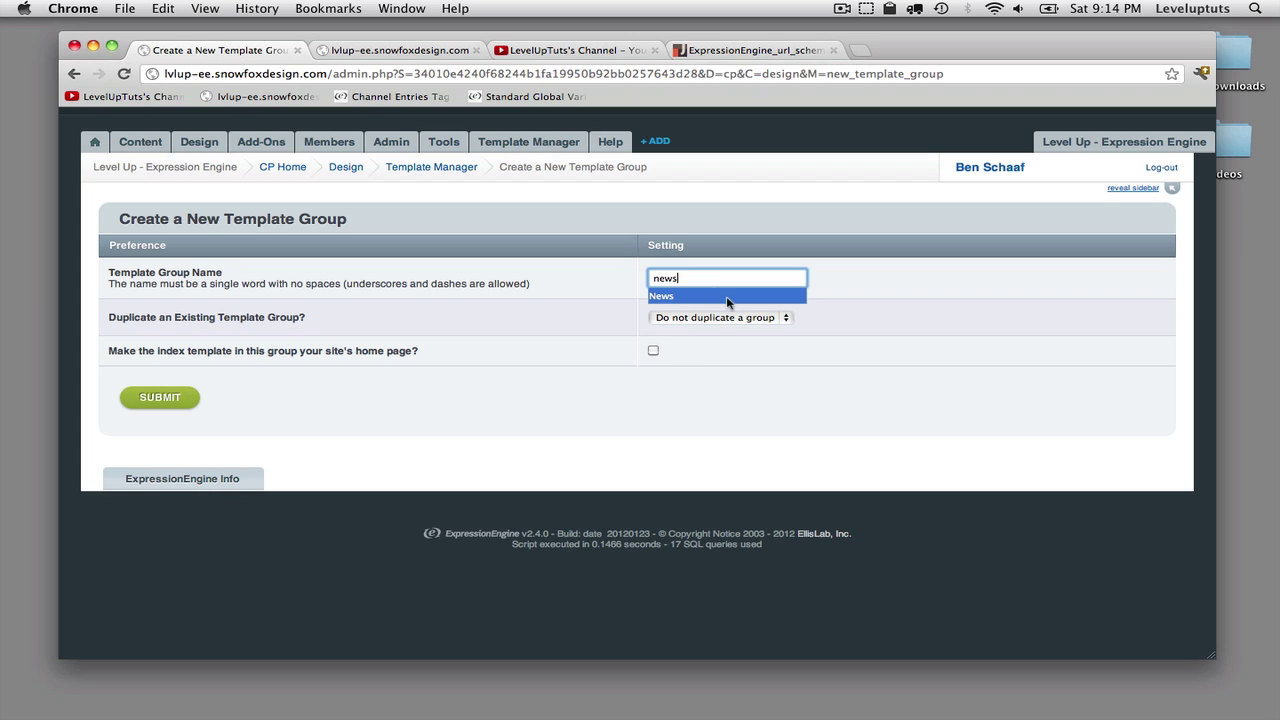
{"action": "left_click", "coordinate": [197, 404]}
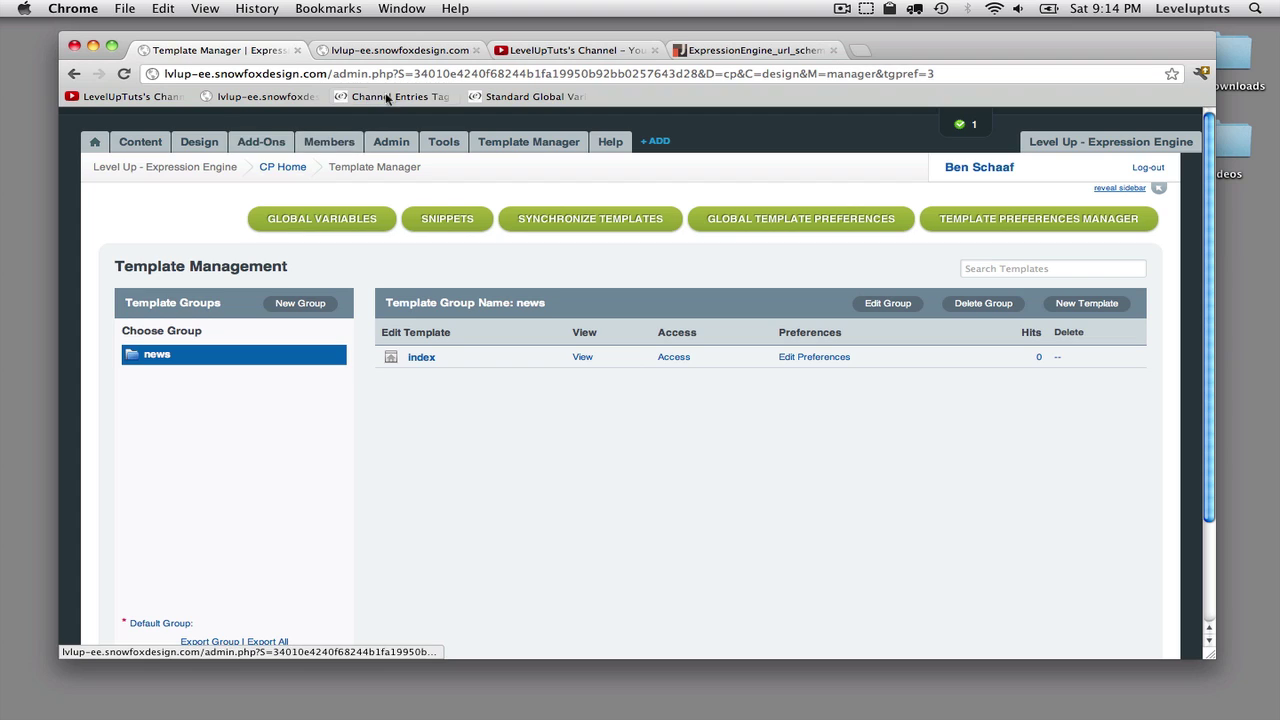
Load the site address /index.php/news/ in the front-end tab
{"action": "left_click", "coordinate": [392, 55]}
{"action": "left_click", "coordinate": [337, 74]}
{"action": "left_click", "coordinate": [337, 74]}
{"action": "type", "text": "/index."}
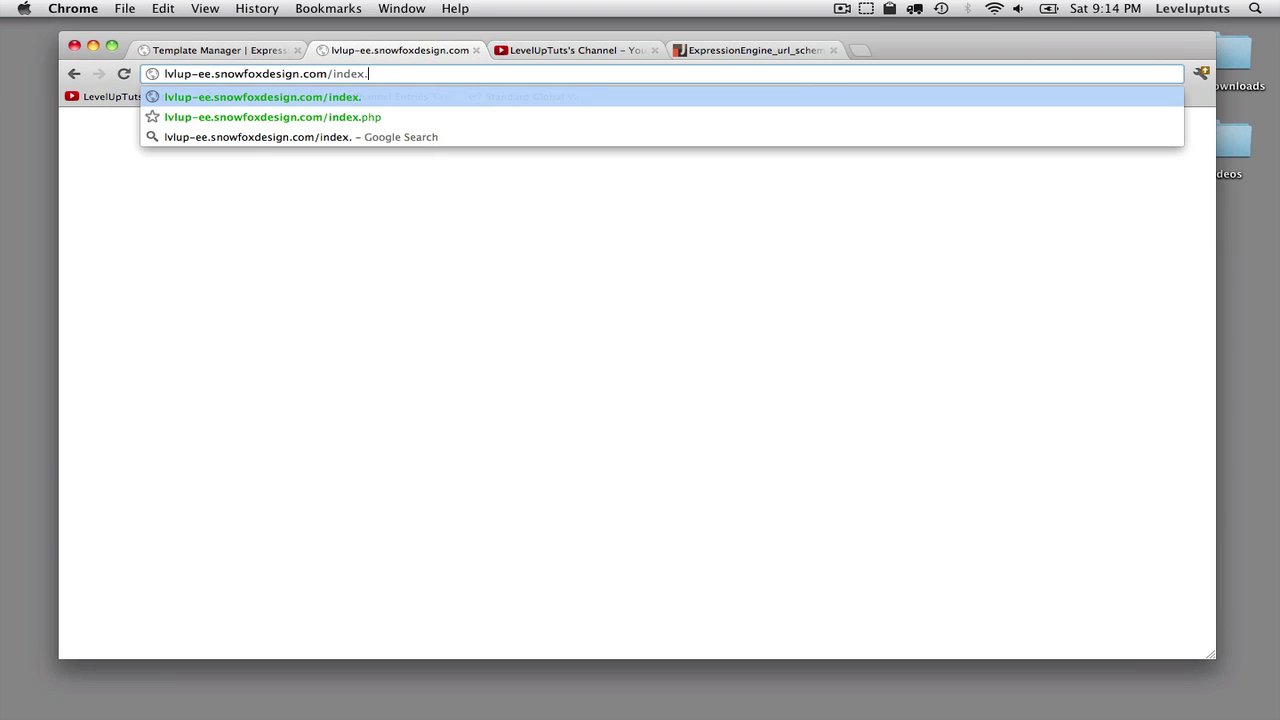
{"action": "type", "text": "php/news/"}
{"action": "key", "text": "Return"}
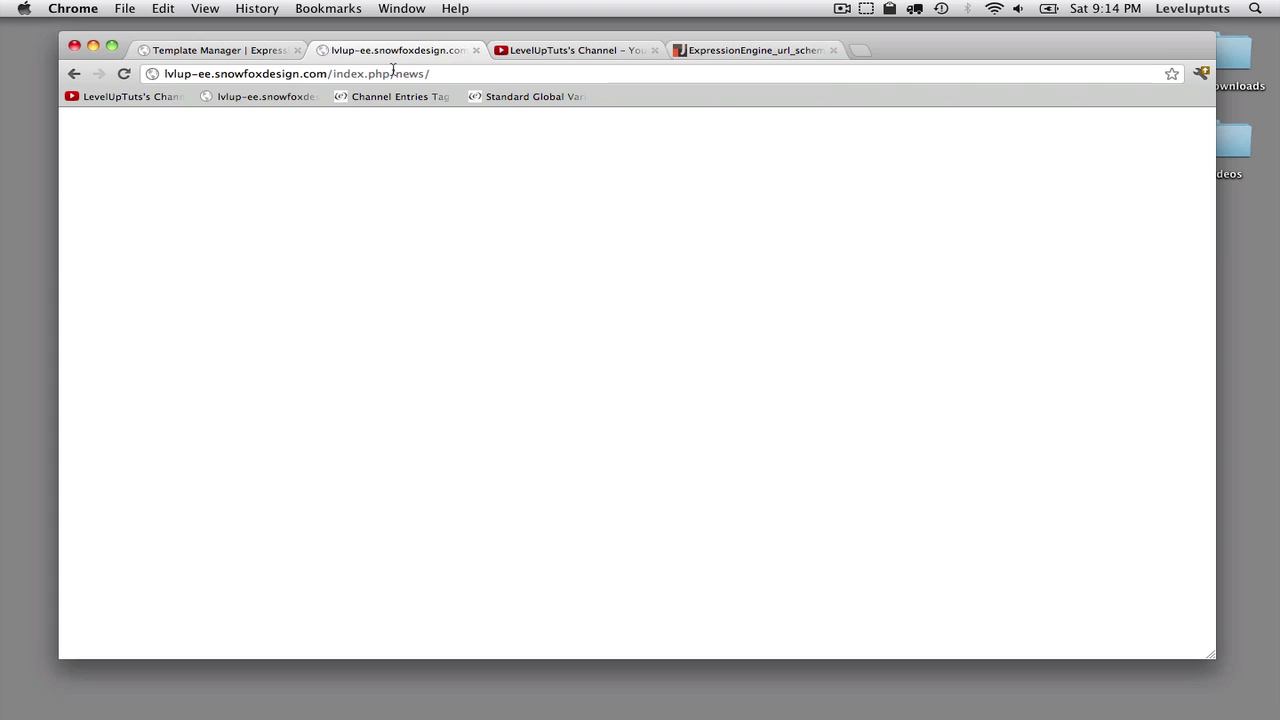
Change the news index template's content to 'news.' and save it
{"action": "left_click", "coordinate": [202, 50]}
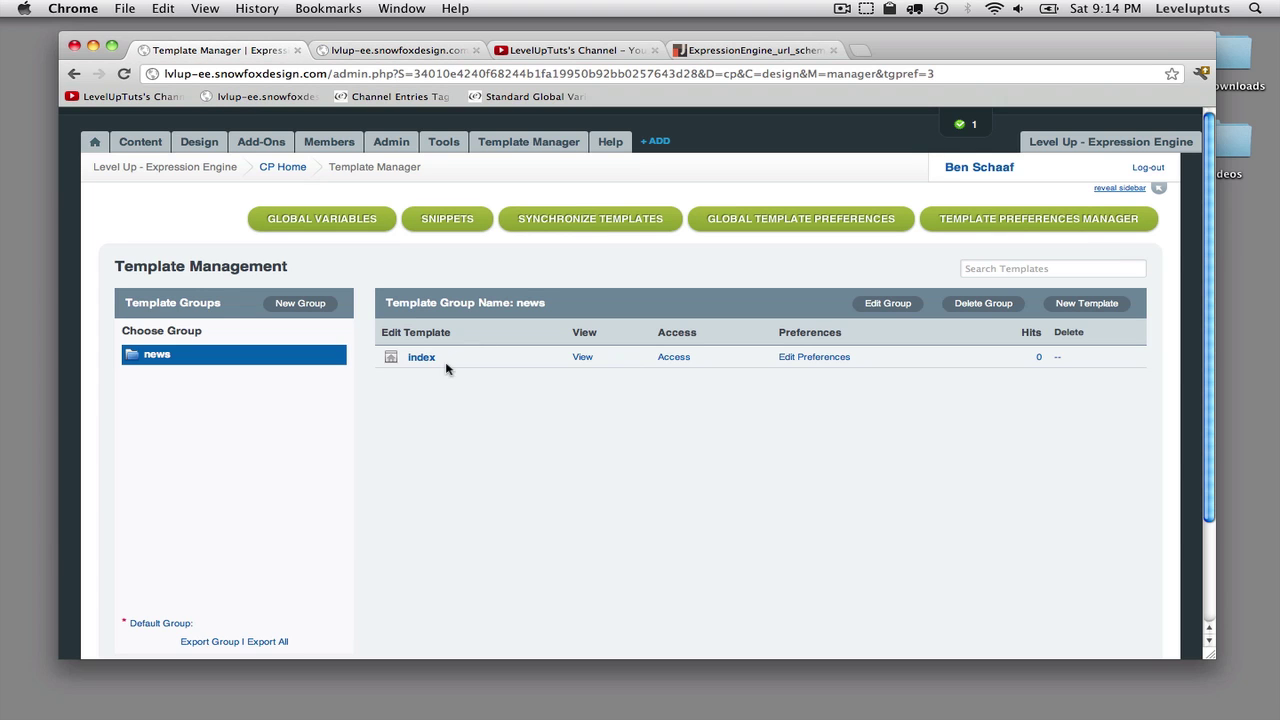
{"action": "left_click", "coordinate": [536, 366]}
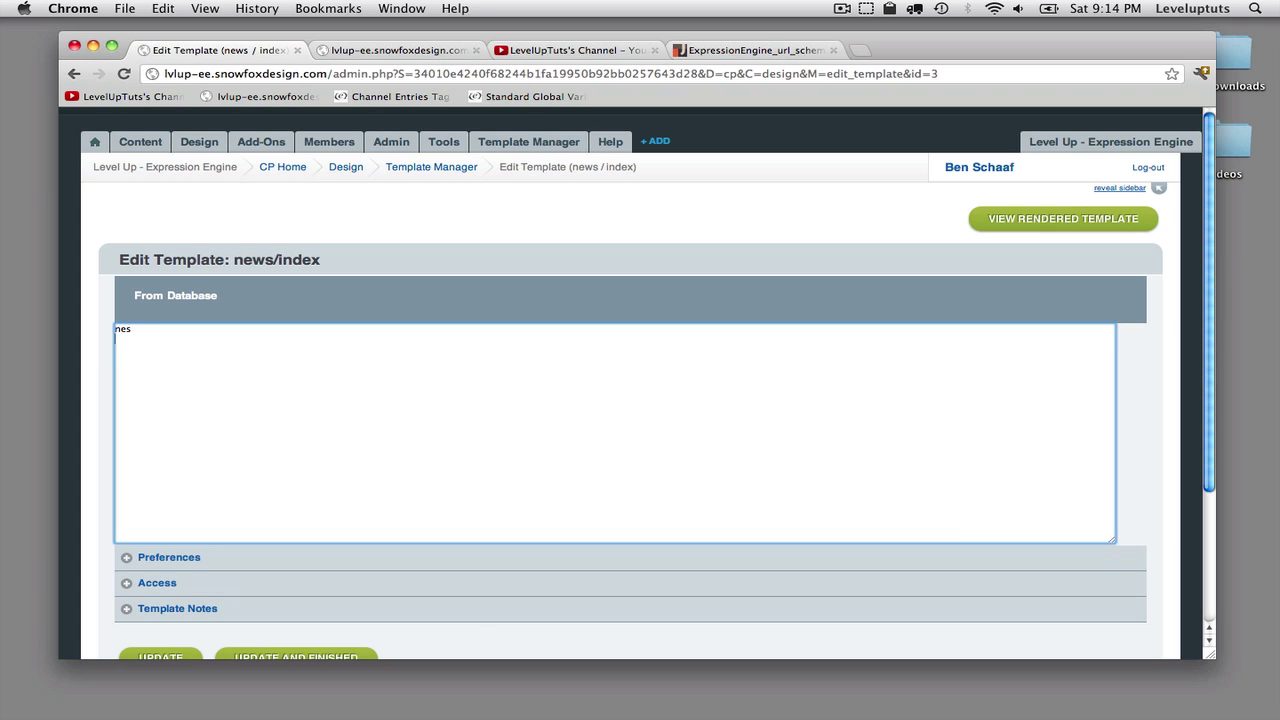
{"action": "scroll", "coordinate": [453, 500], "scroll_direction": "down", "scroll_amount": 3}
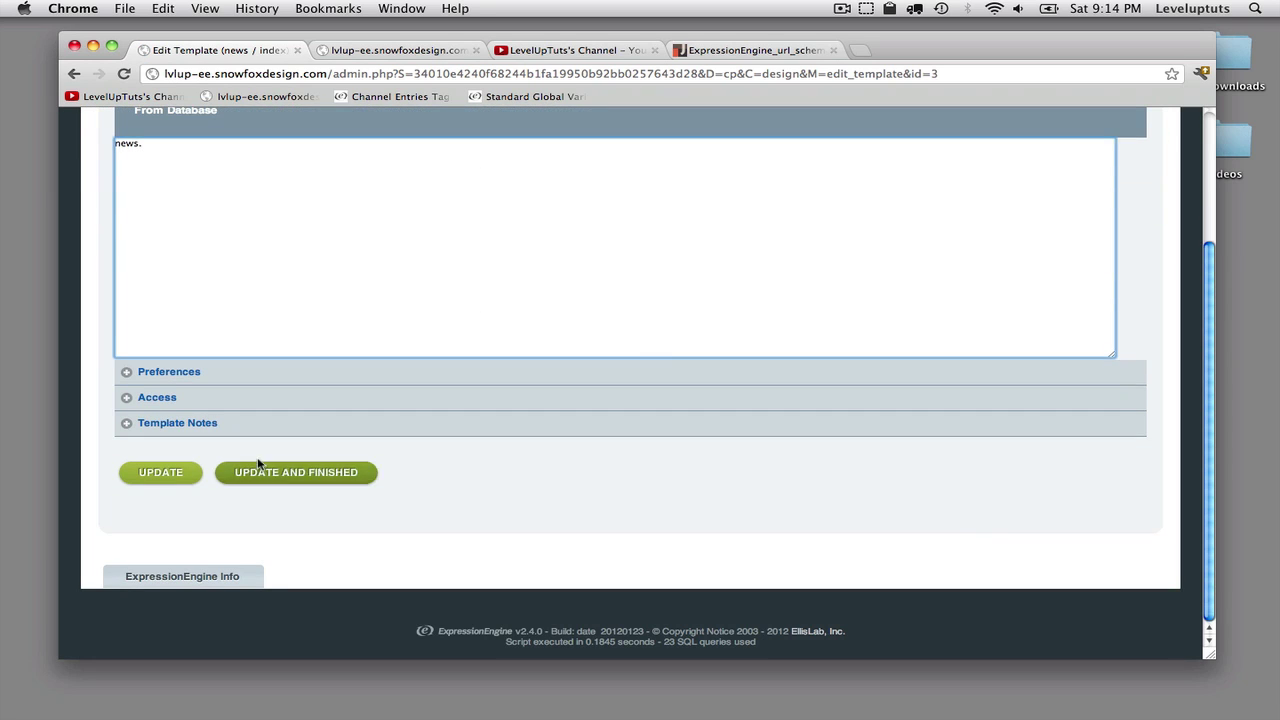
{"action": "left_click", "coordinate": [257, 463]}
Reload index.php/news/ to confirm 'news.' shows, comparing with the bare index.php address
{"action": "left_click", "coordinate": [398, 50]}
{"action": "key", "text": "super+r"}
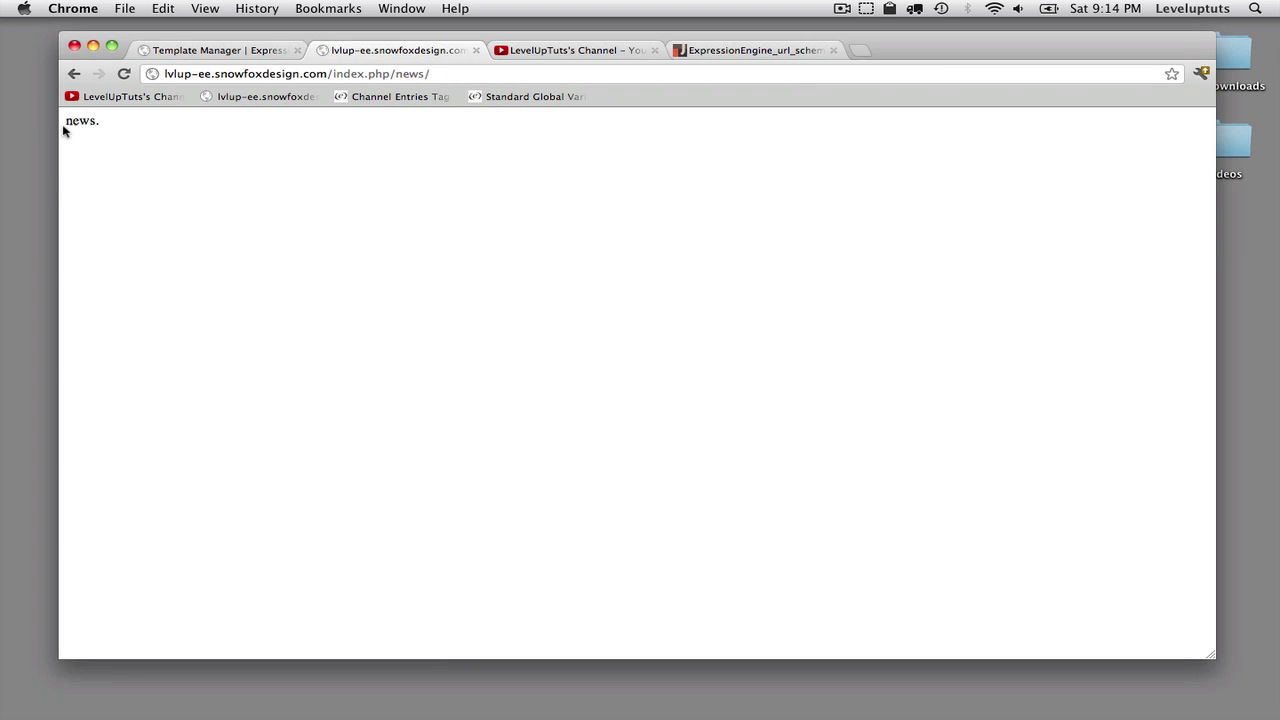
{"action": "left_click_drag", "start_coordinate": [392, 76], "coordinate": [566, 91]}
{"action": "key", "text": "BackSpace"}
{"action": "key", "text": "Return"}
{"action": "left_click", "coordinate": [441, 78]}
{"action": "left_click", "coordinate": [441, 78]}
{"action": "type", "text": "/news/"}
{"action": "key", "text": "Return"}
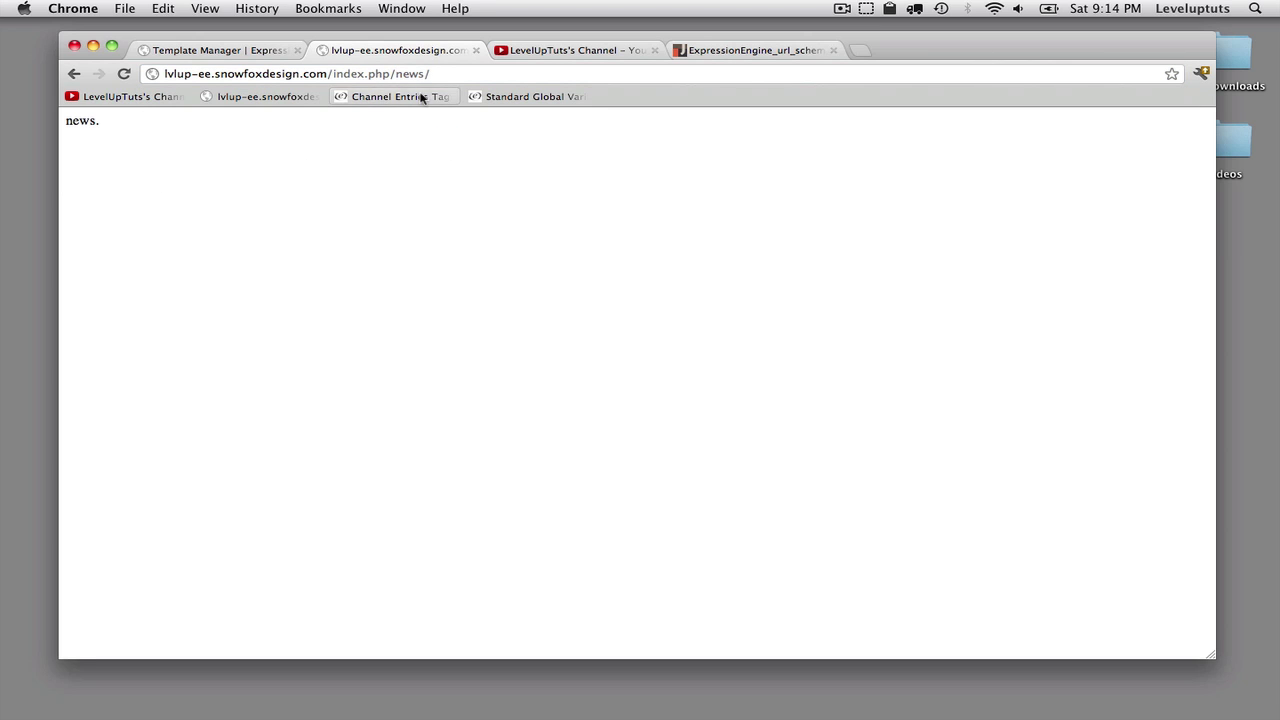
{"action": "left_click", "coordinate": [233, 50]}
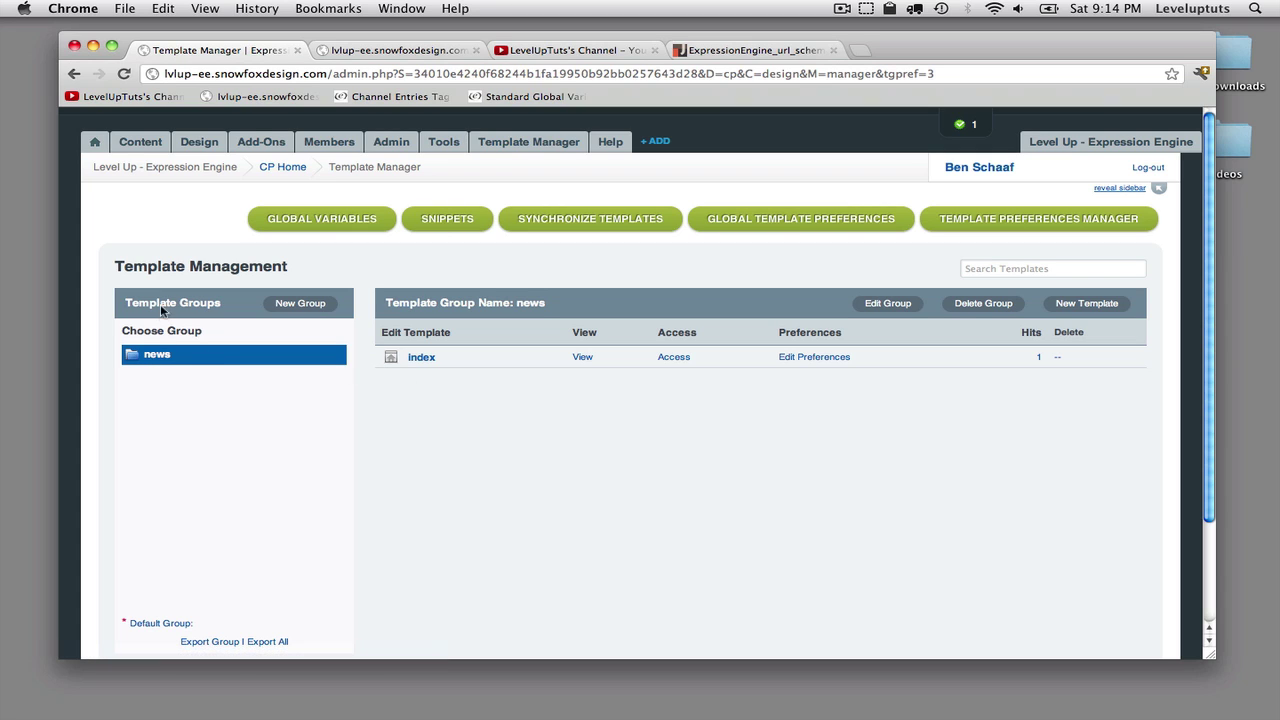
{"action": "left_click", "coordinate": [360, 52]}
{"action": "left_click_drag", "start_coordinate": [396, 76], "coordinate": [428, 76]}
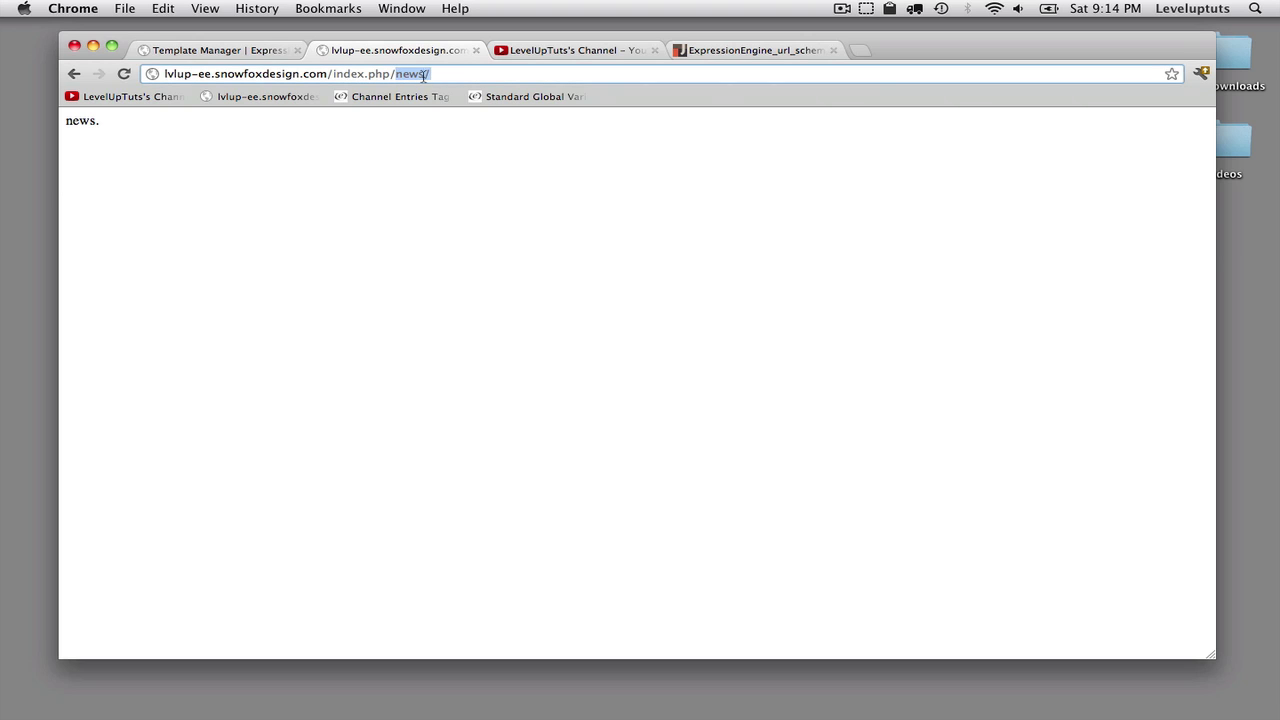
{"action": "left_click_drag", "start_coordinate": [396, 76], "coordinate": [336, 76]}
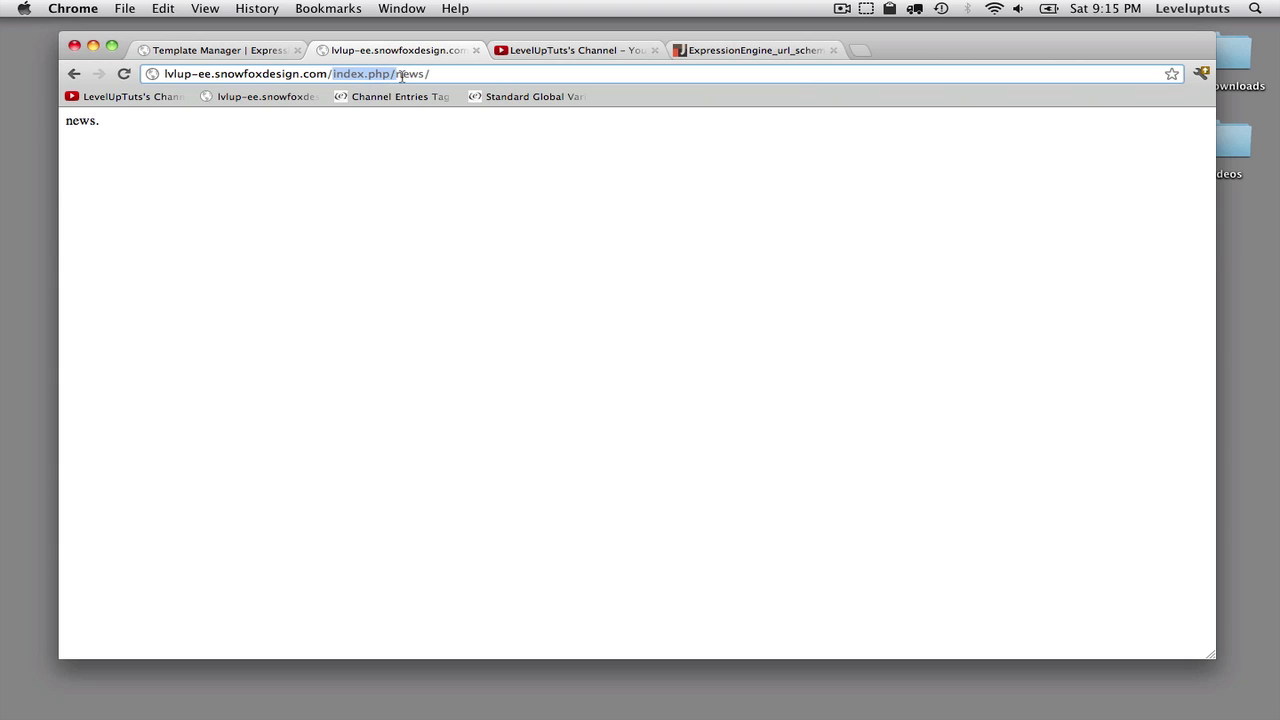
{"action": "key", "text": "BackSpace"}
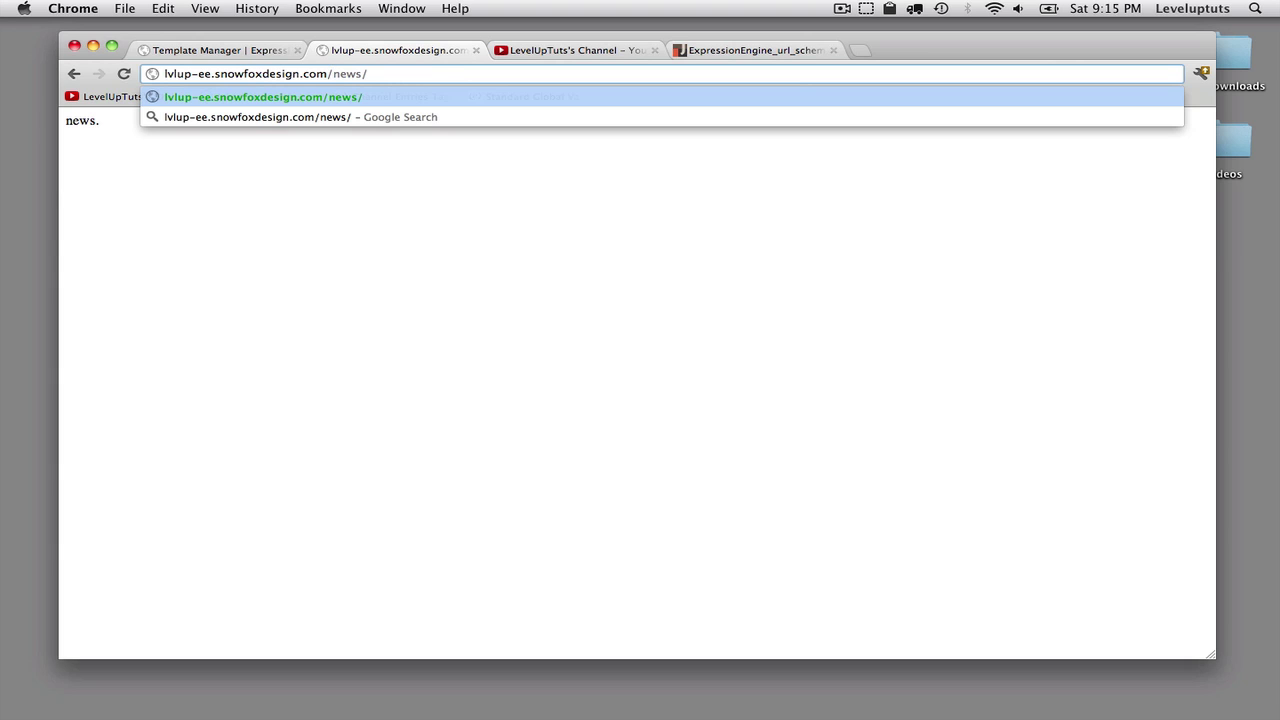
{"action": "key", "text": "super+z"}
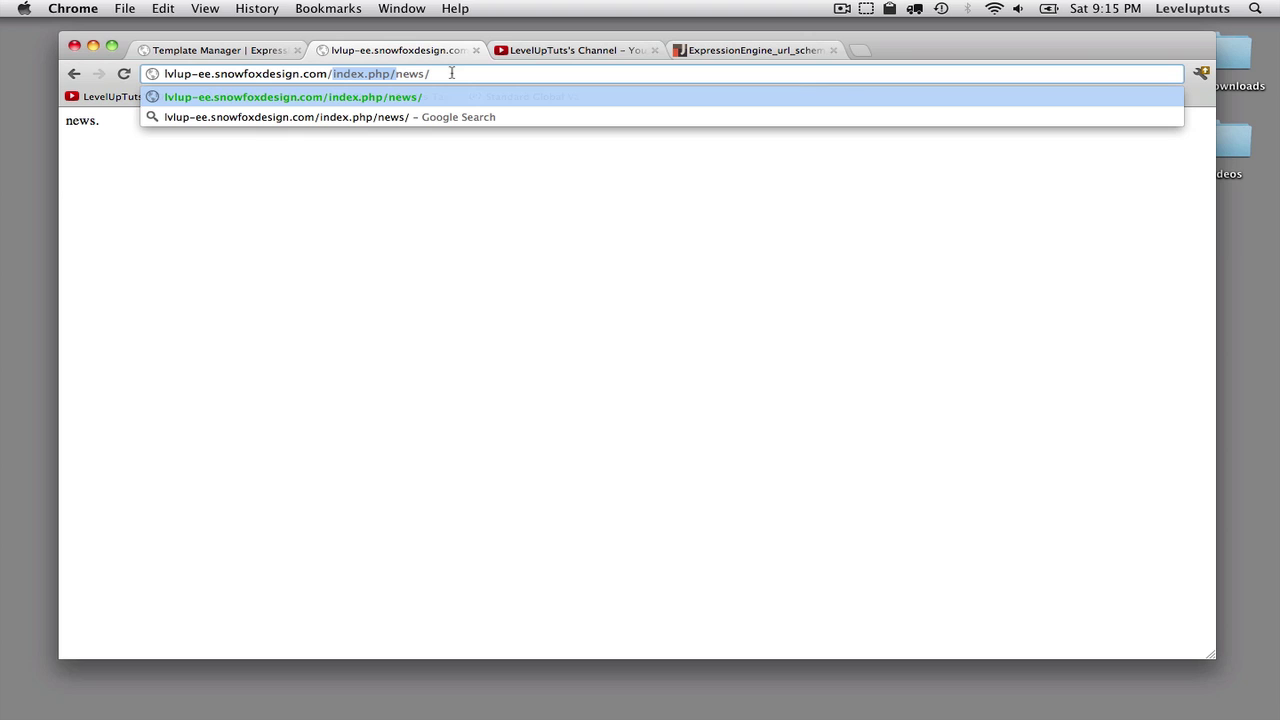
{"action": "key", "text": "BackSpace"}
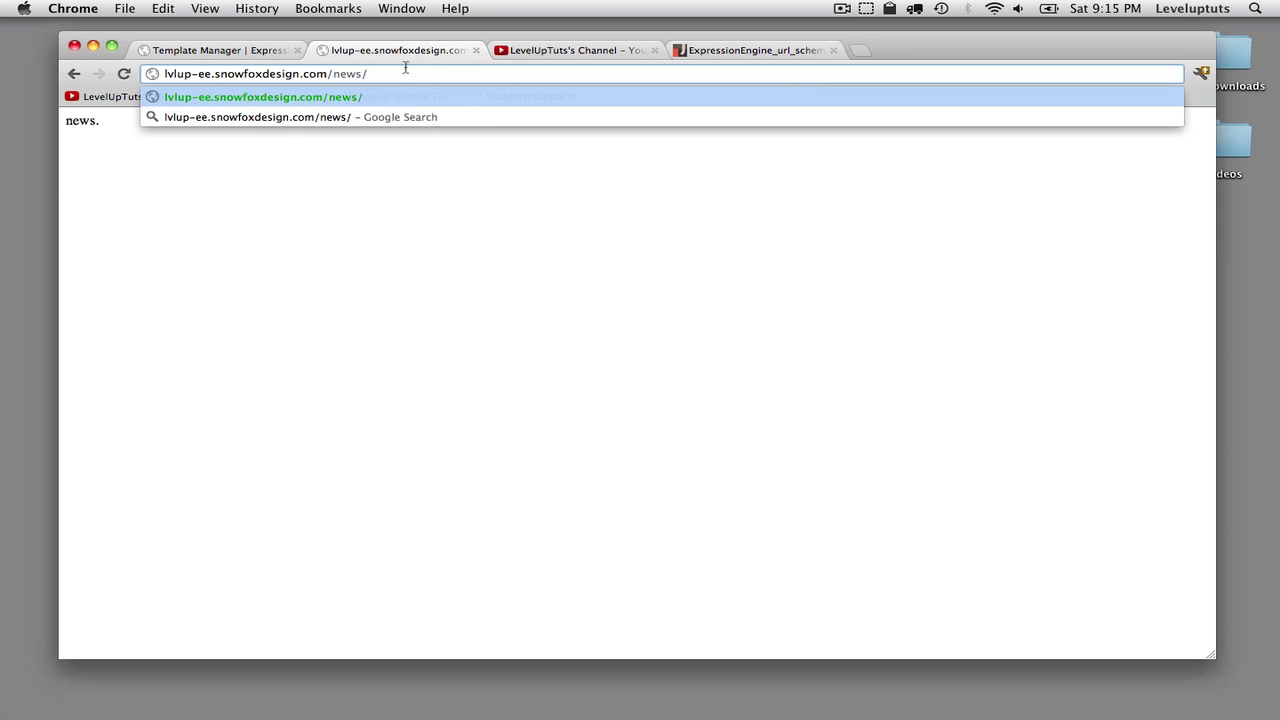
{"action": "left_click", "coordinate": [220, 49]}
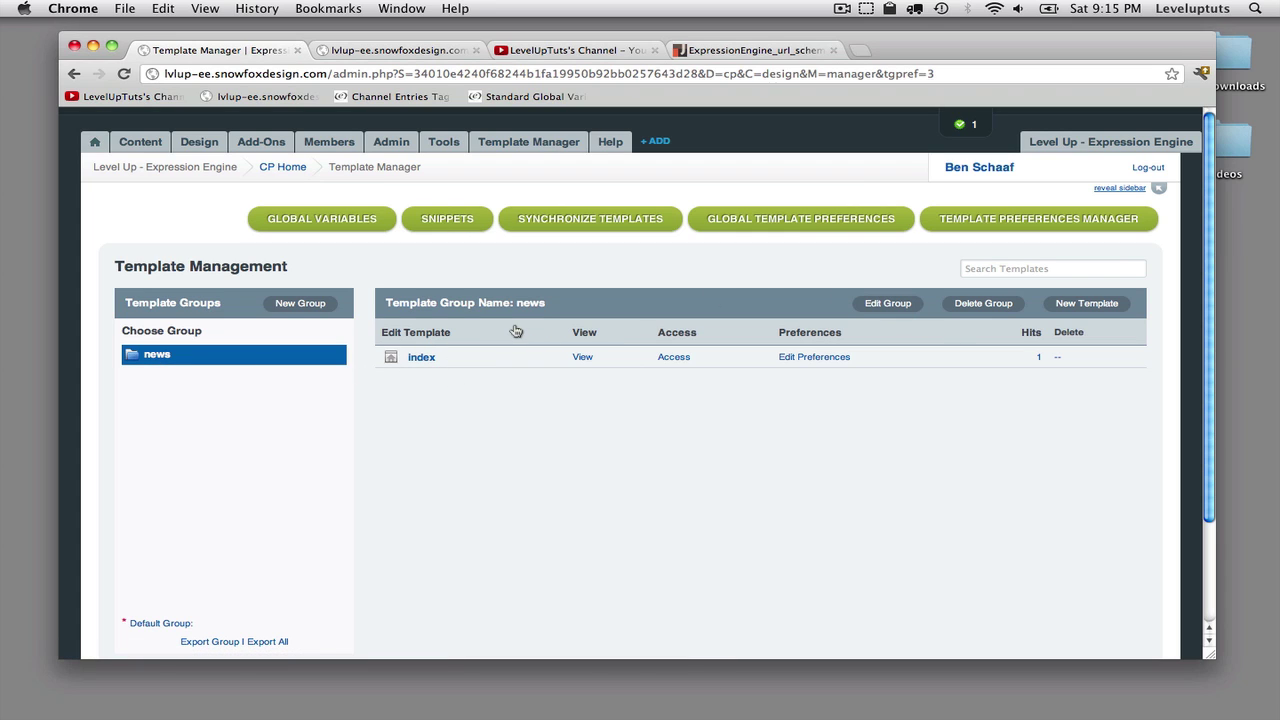
Create a news template named 'local' containing 'Local News' and save it
{"action": "left_click", "coordinate": [1073, 302]}
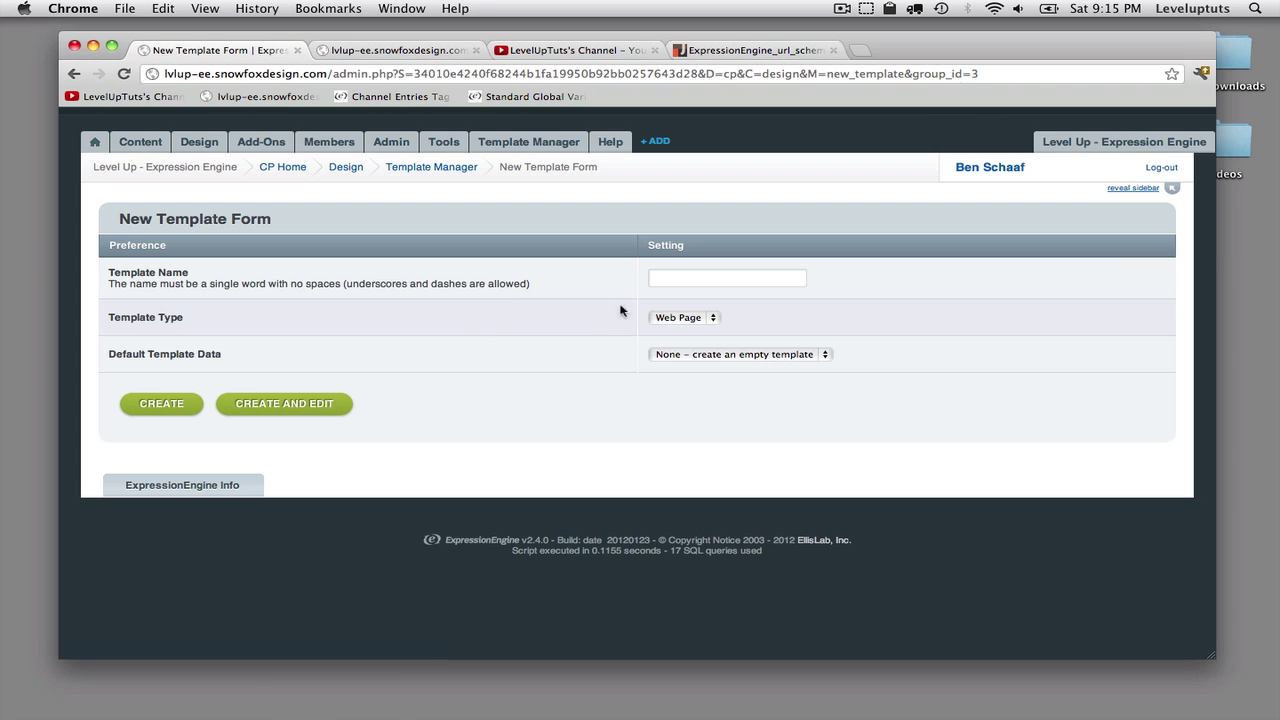
{"action": "left_click", "coordinate": [713, 276]}
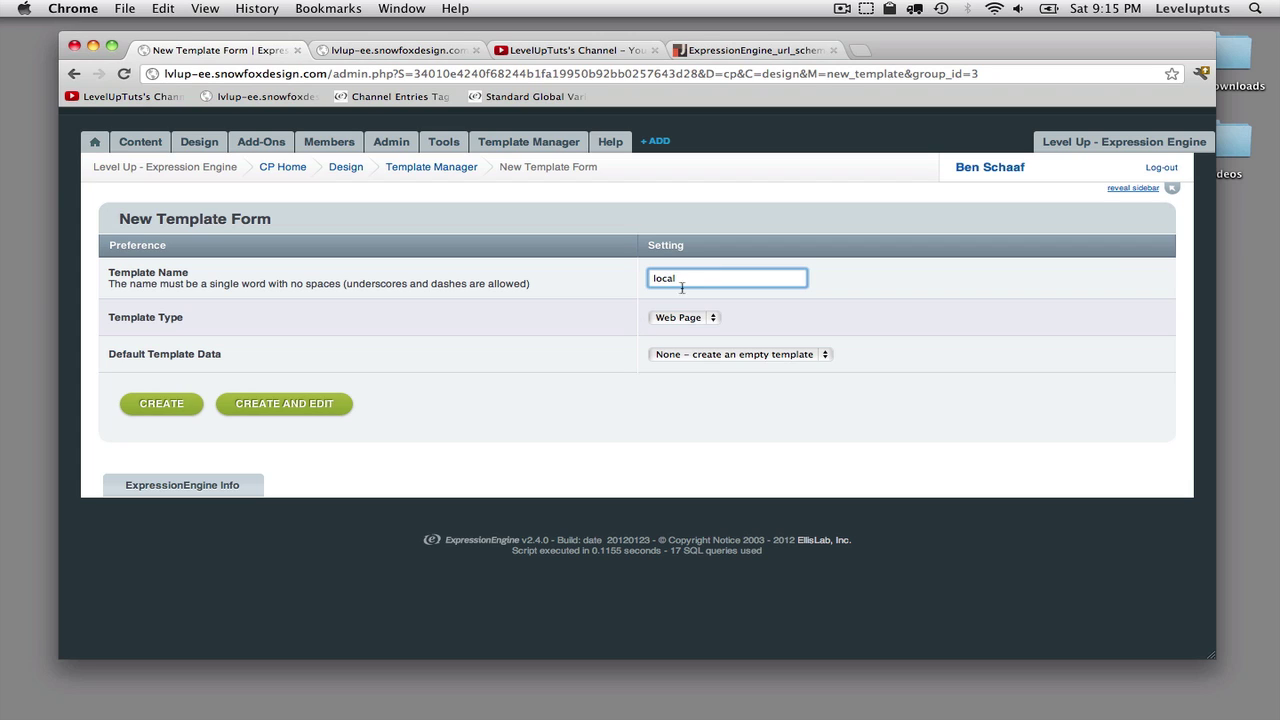
{"action": "left_click", "coordinate": [315, 410]}
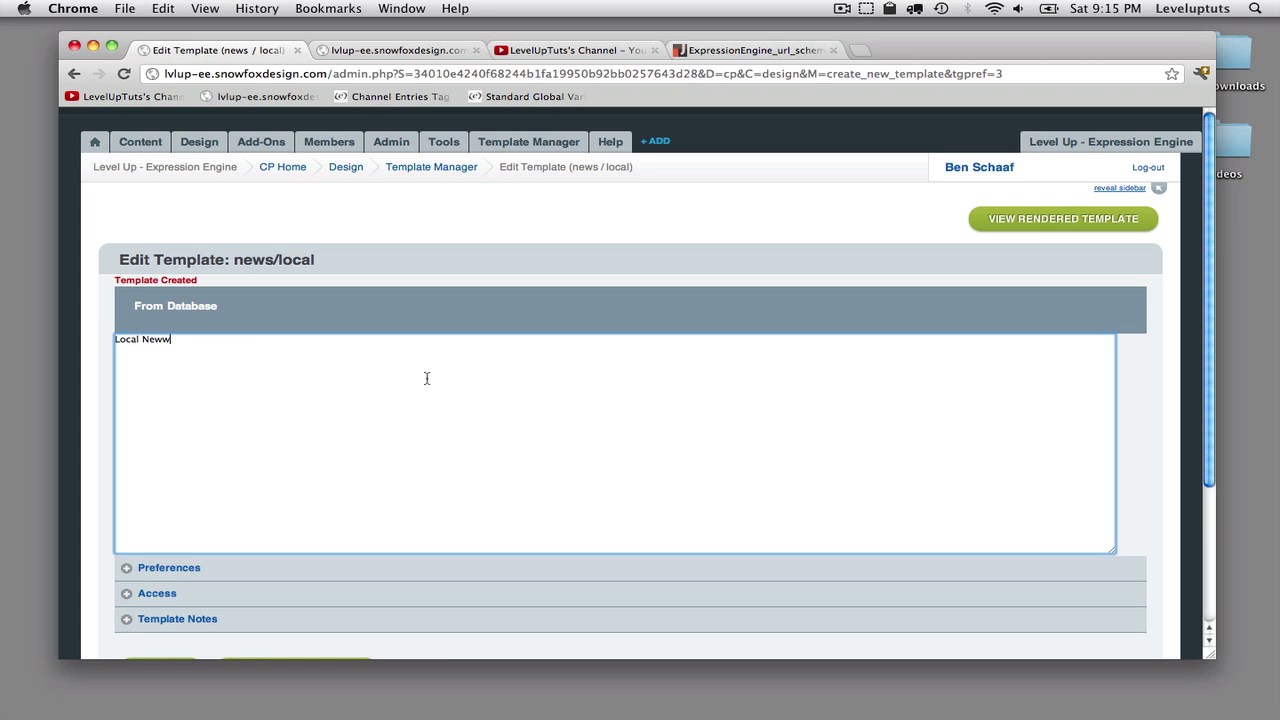
{"action": "scroll", "coordinate": [415, 465], "scroll_direction": "down", "scroll_amount": 4}
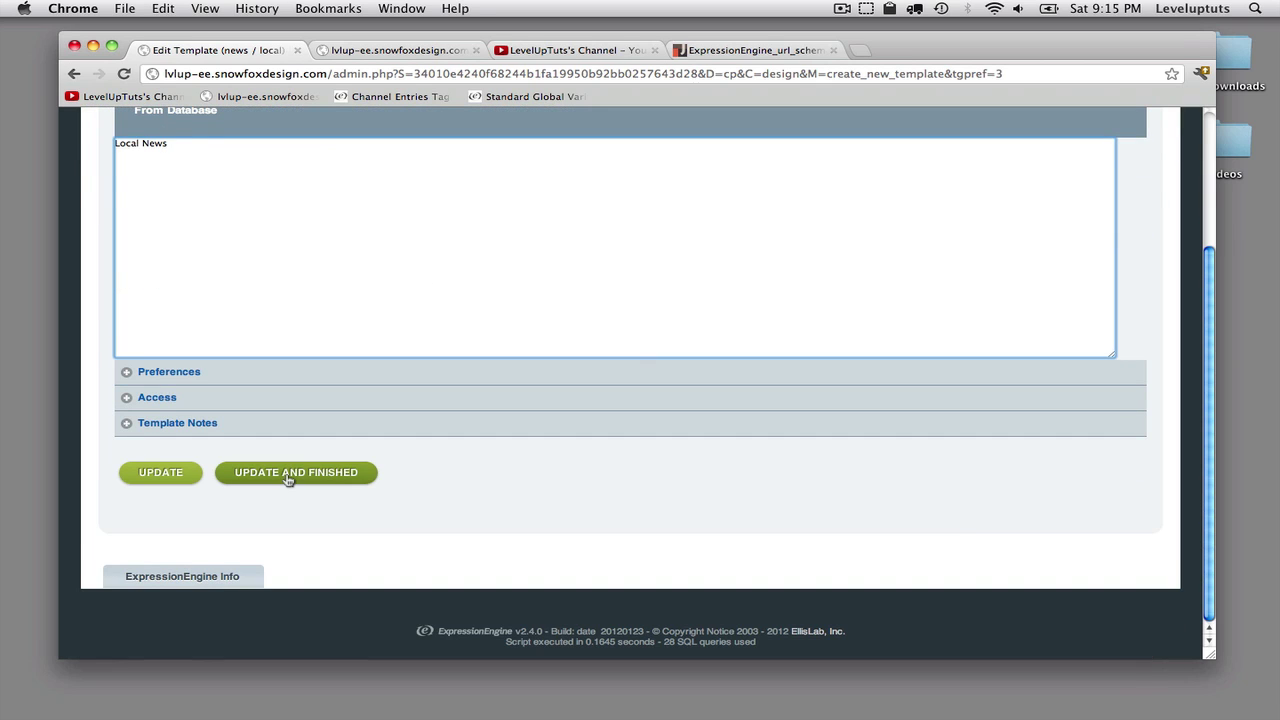
{"action": "left_click", "coordinate": [287, 472]}
Try loading news/local/ without index.php, which returns a 404
{"action": "left_click", "coordinate": [398, 50]}
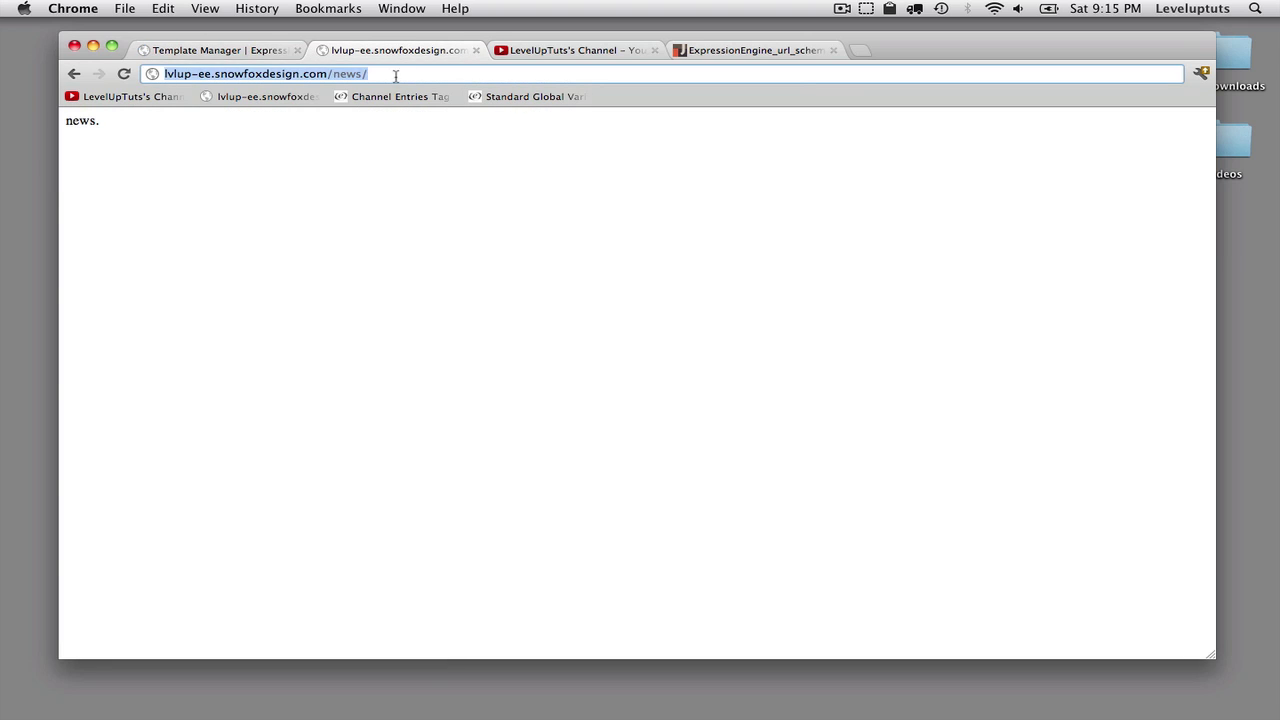
{"action": "left_click", "coordinate": [398, 74]}
{"action": "type", "text": "local/"}
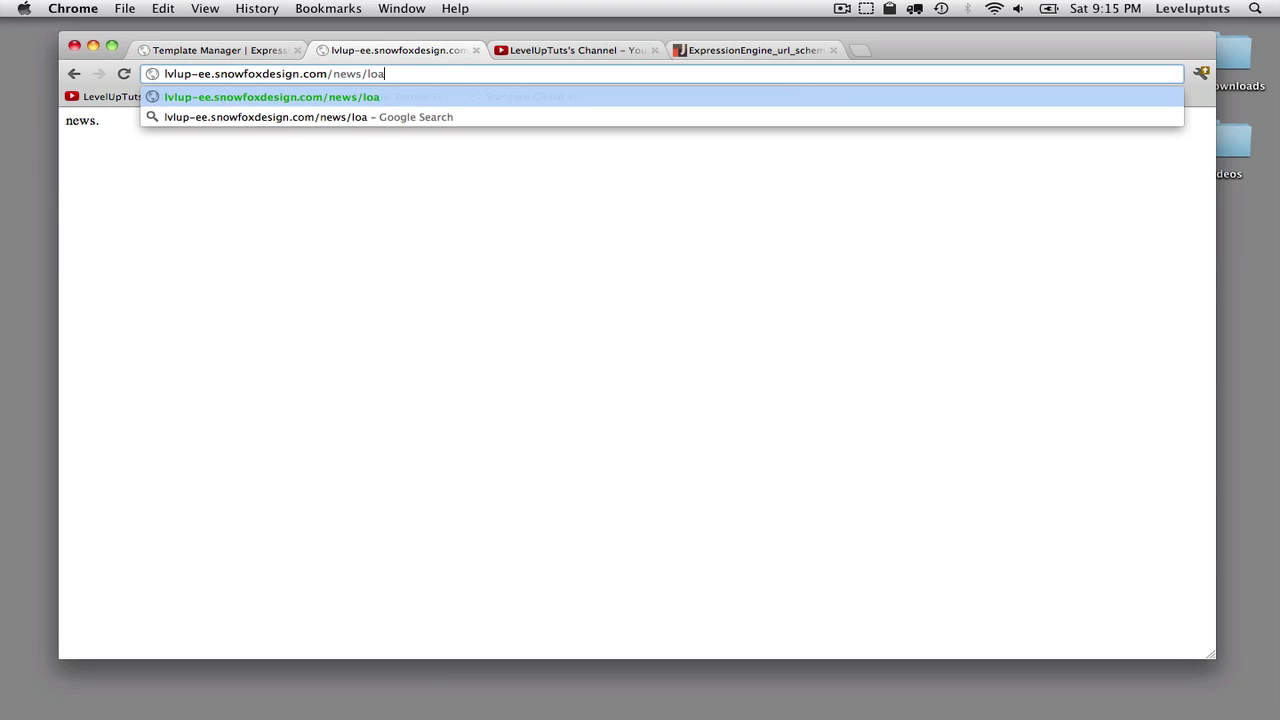
{"action": "key", "text": "Return"}
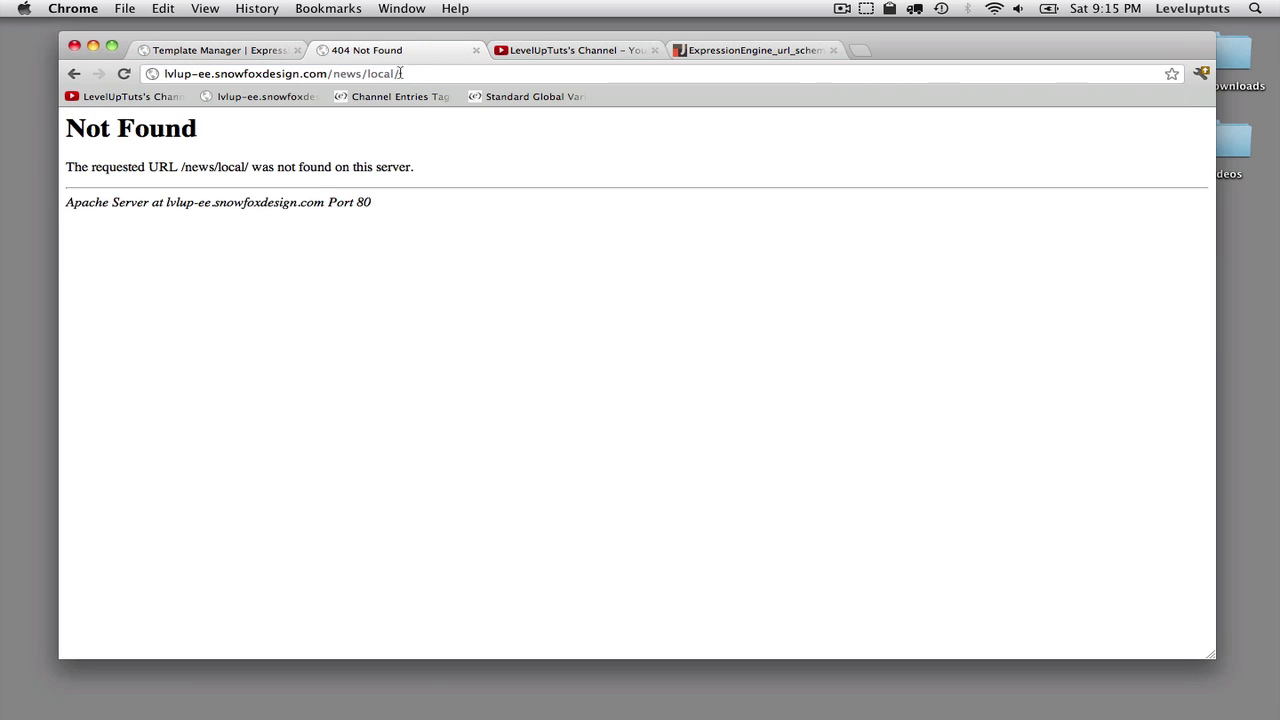
Load index.php/news/local/ so 'Local News' displays
{"action": "left_click", "coordinate": [338, 74]}
{"action": "left_click", "coordinate": [335, 75]}
{"action": "type", "text": "index.php/"}
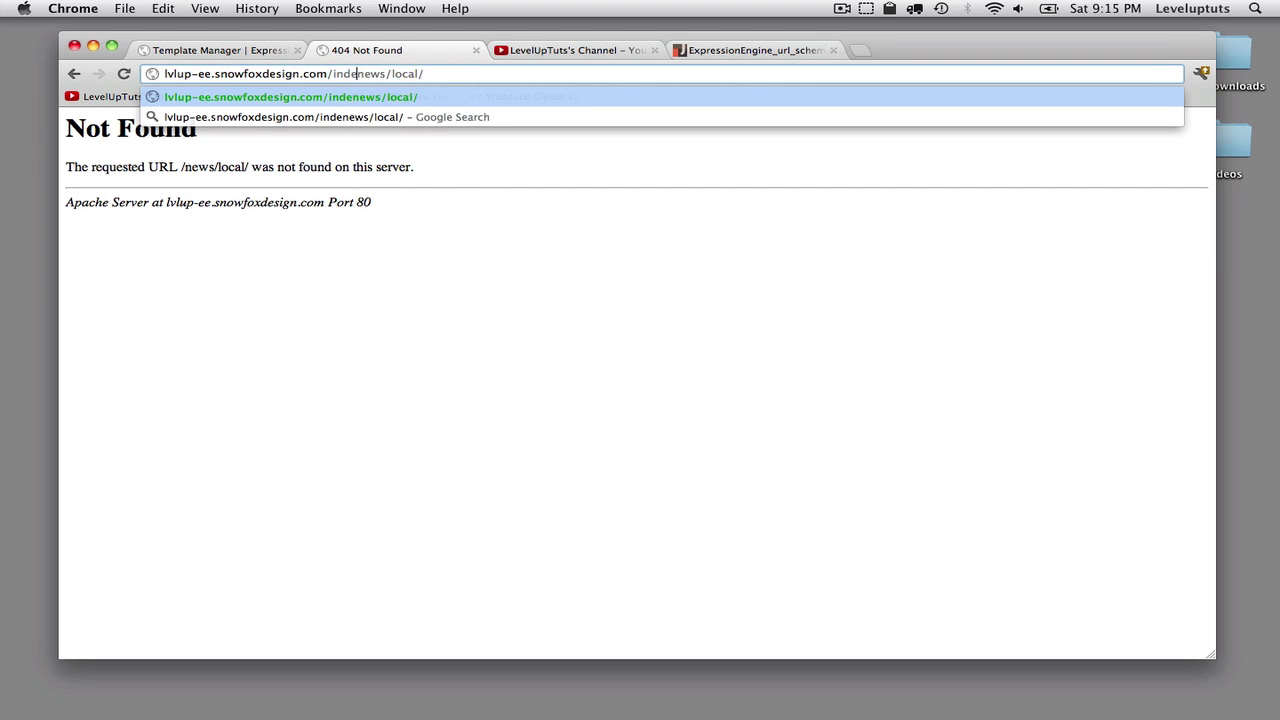
{"action": "key", "text": "Return"}
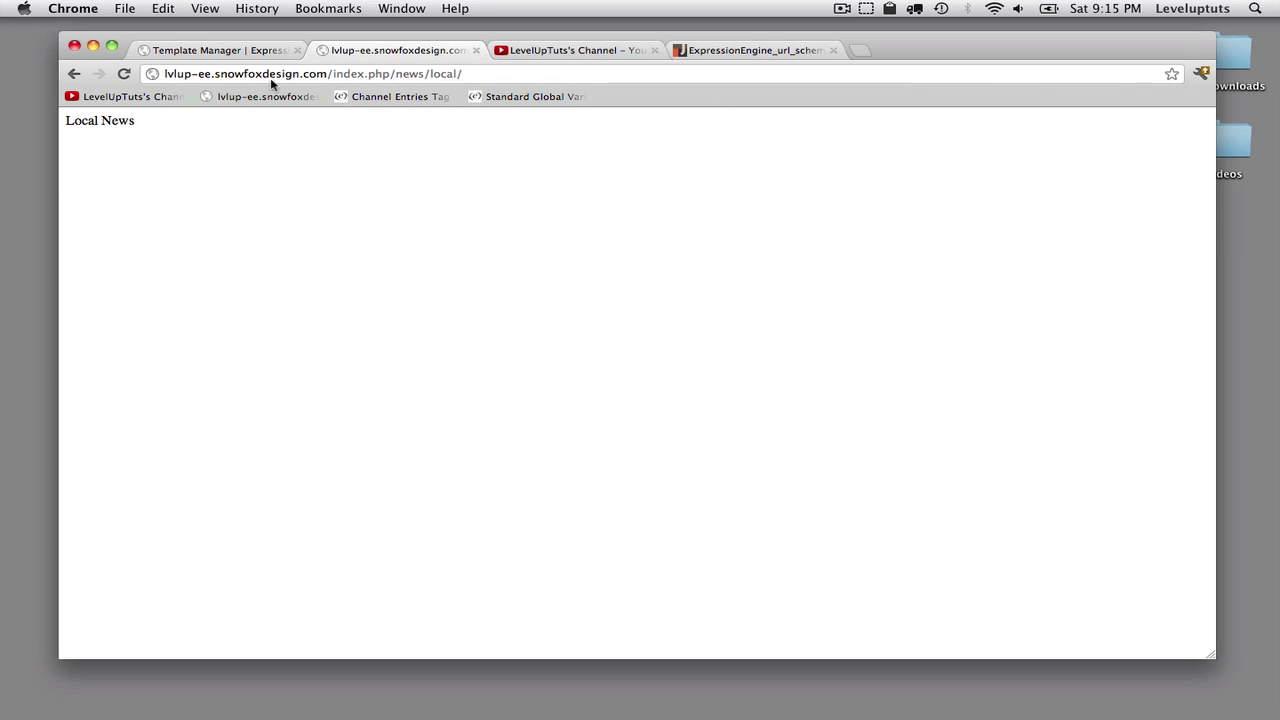
{"action": "left_click", "coordinate": [183, 55]}
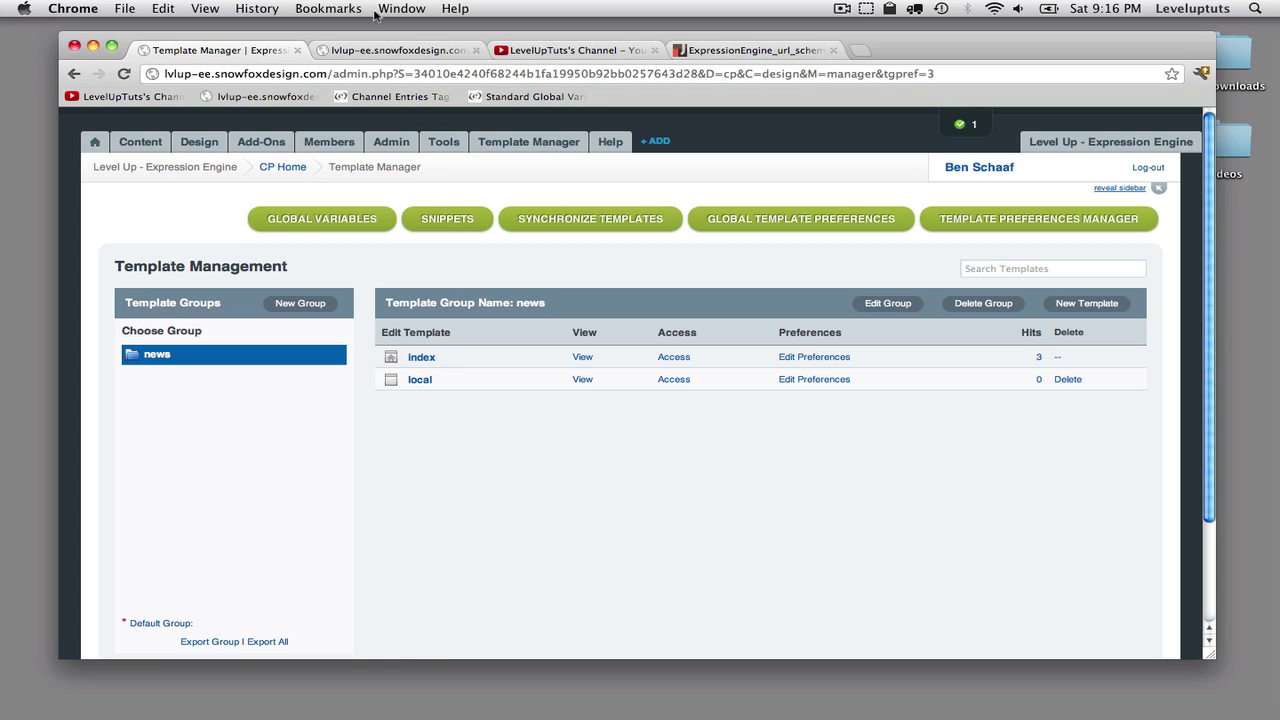
Review the Local News page's index.php/news/local/ address, checking the Template Manager in between
{"action": "left_click", "coordinate": [376, 51]}
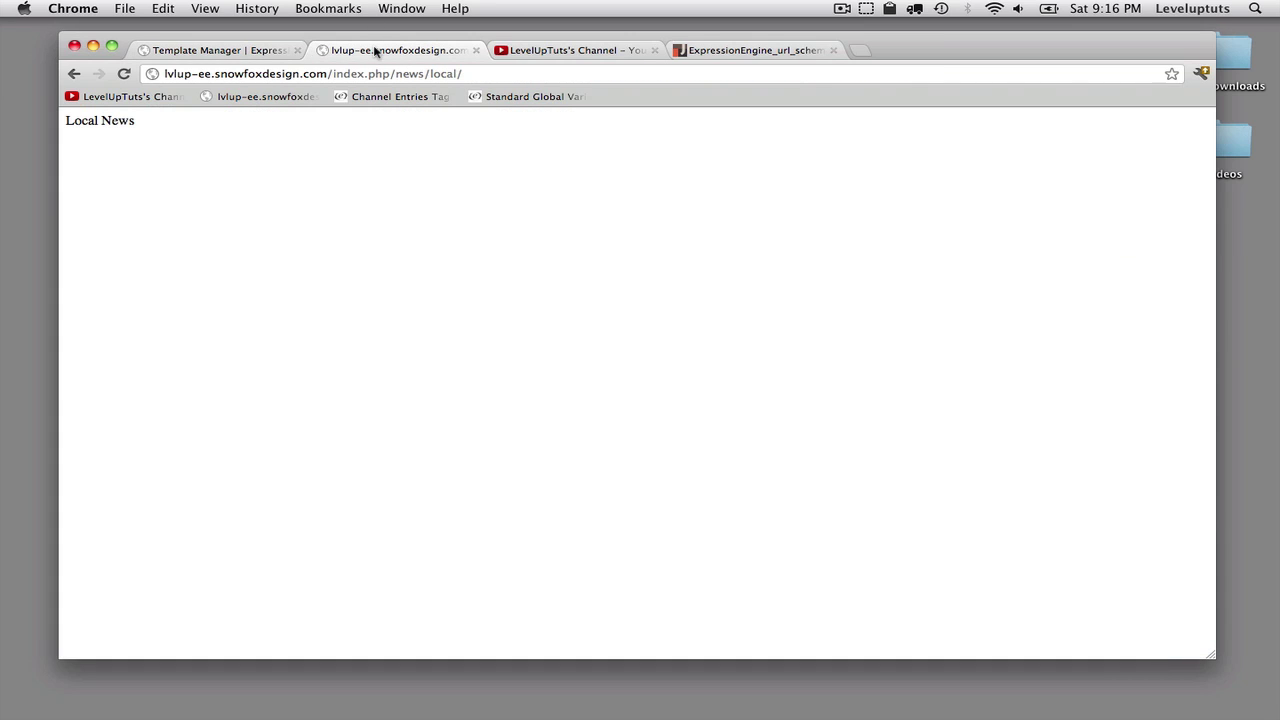
{"action": "left_click", "coordinate": [481, 74]}
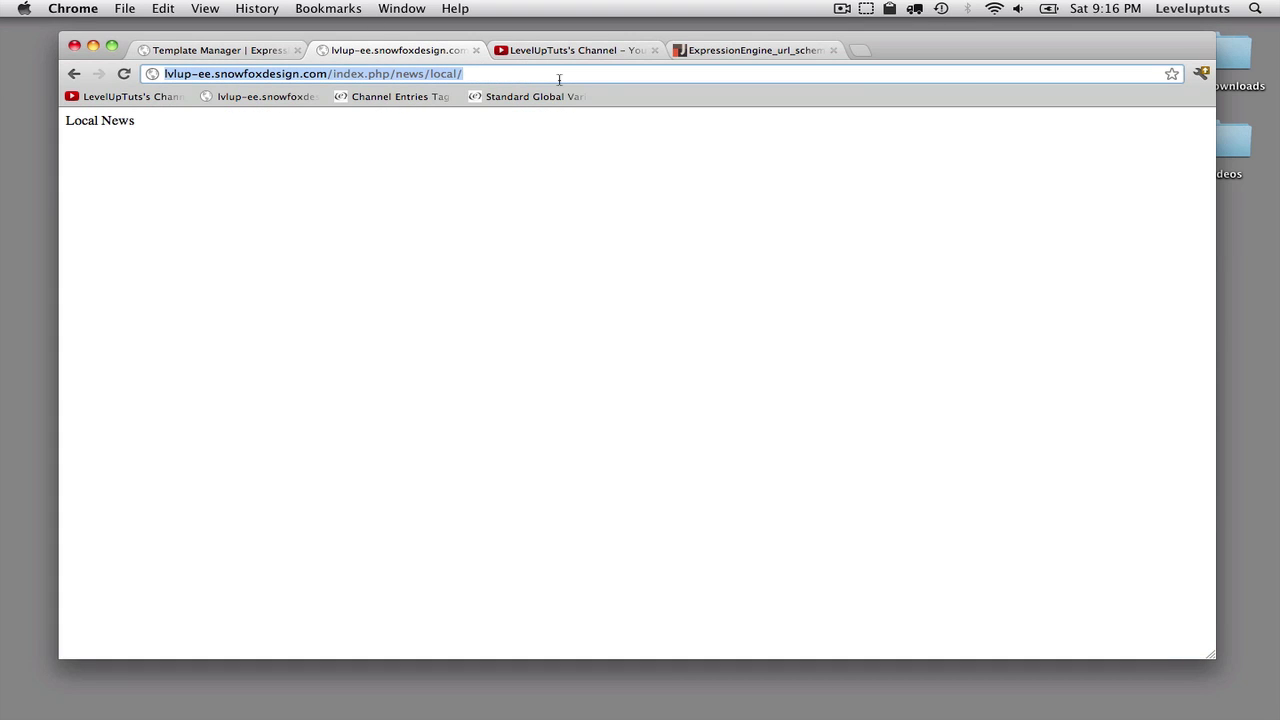
{"action": "key", "text": "Right"}
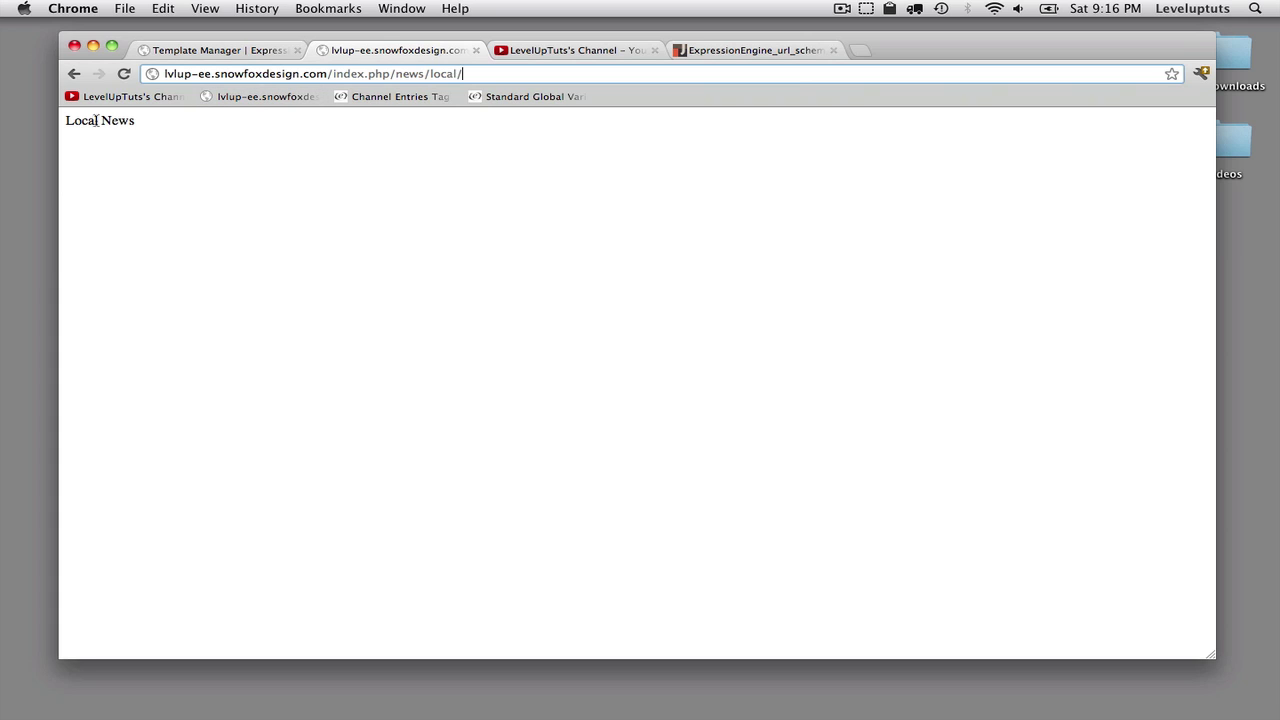
{"action": "left_click", "coordinate": [238, 50]}
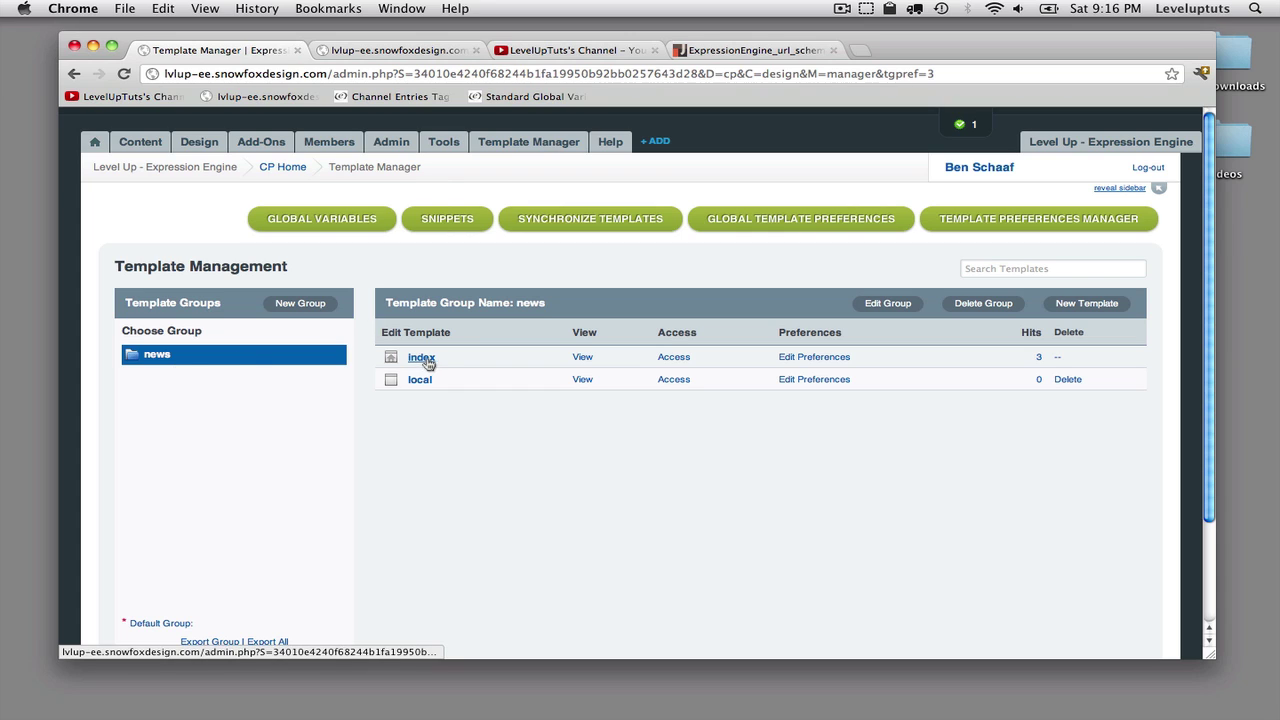
{"action": "left_click", "coordinate": [360, 52]}
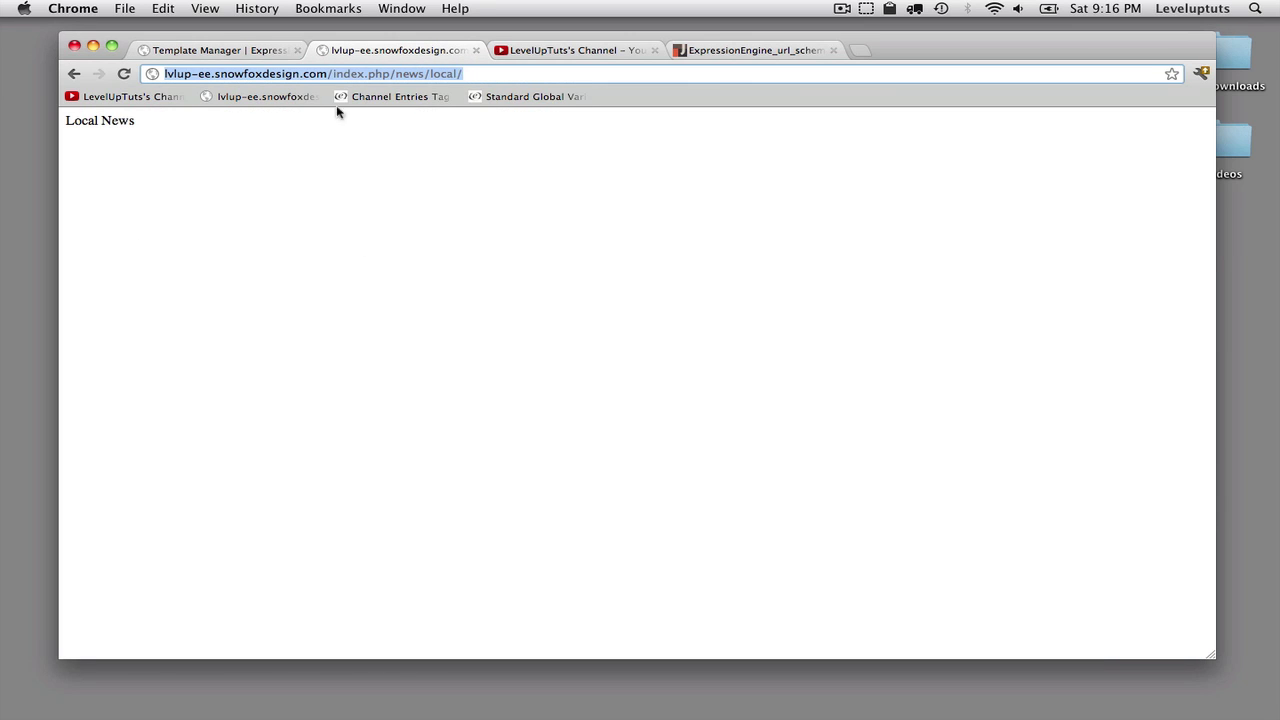
{"action": "left_click", "coordinate": [347, 74]}
{"action": "left_click", "coordinate": [499, 246]}
Enlarge the browser window and scroll sideways to see more of the URL schematic diagram
{"action": "left_click", "coordinate": [754, 50]}
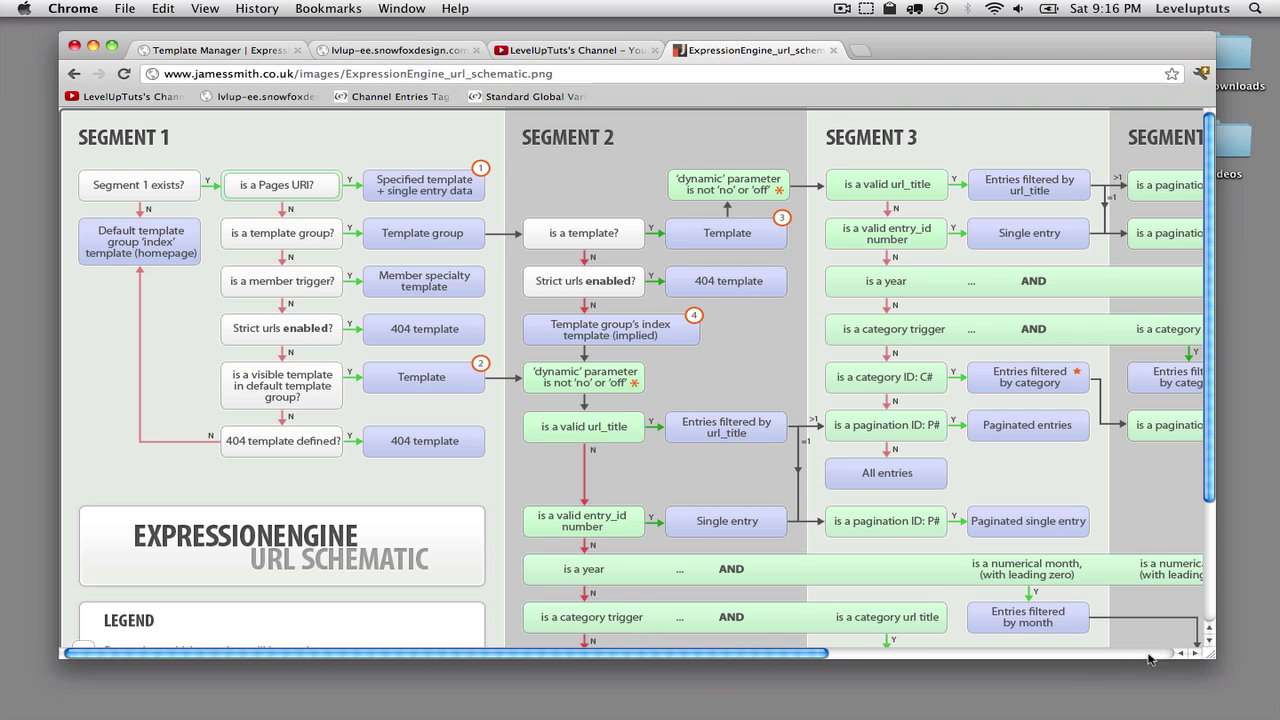
{"action": "left_click_drag", "start_coordinate": [1209, 657], "coordinate": [1273, 682]}
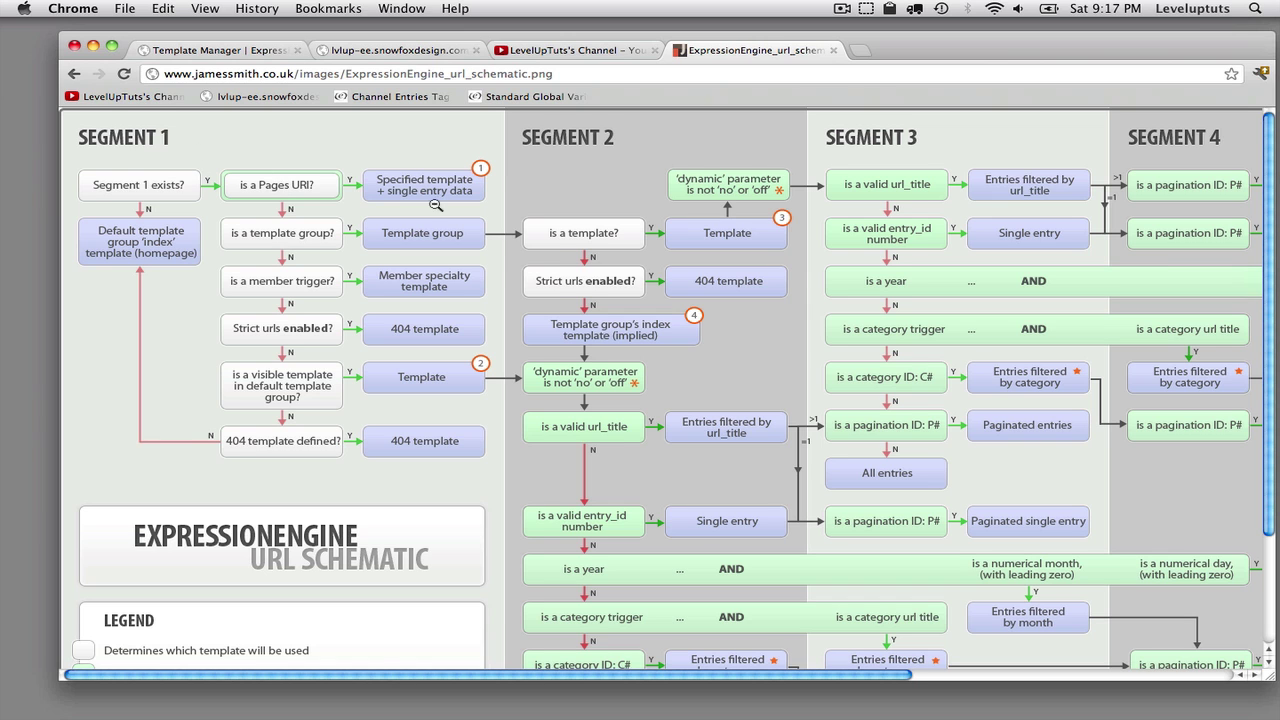
{"action": "left_click_drag", "start_coordinate": [789, 680], "coordinate": [1158, 650]}
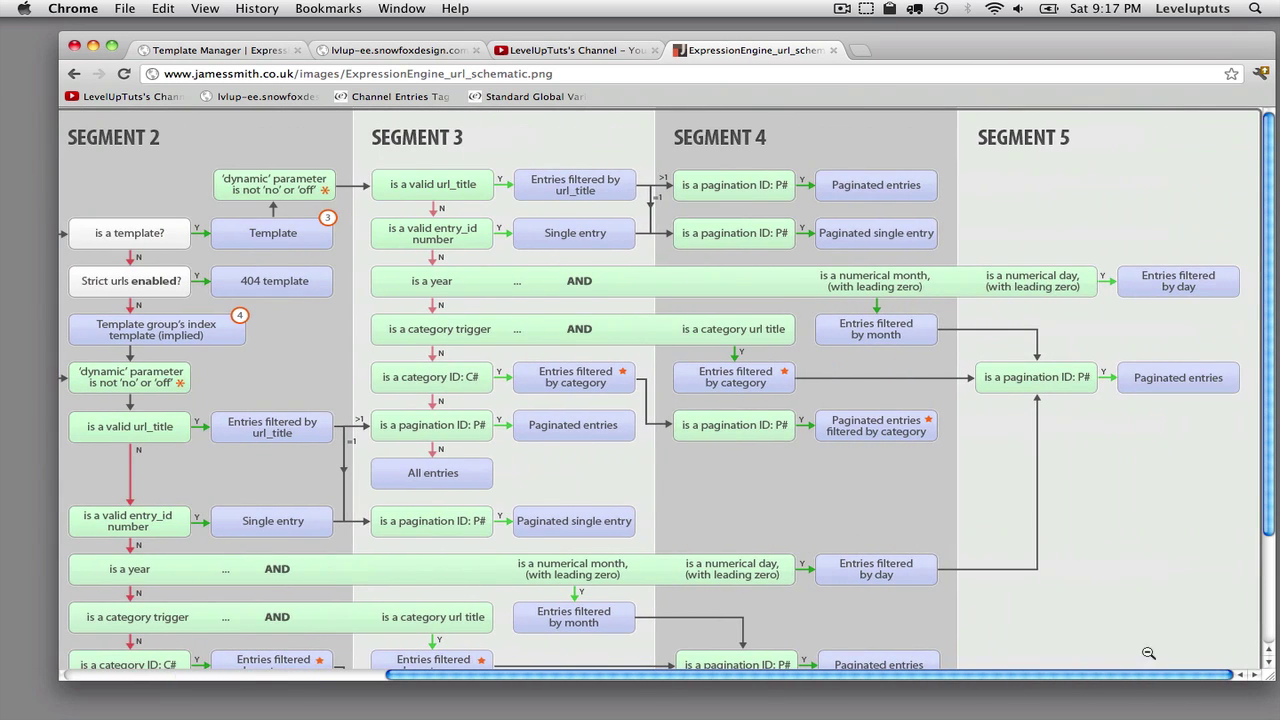
{"action": "left_click_drag", "start_coordinate": [1048, 680], "coordinate": [1080, 686]}
{"action": "scroll", "coordinate": [900, 650], "scroll_direction": "left", "scroll_amount": 10}
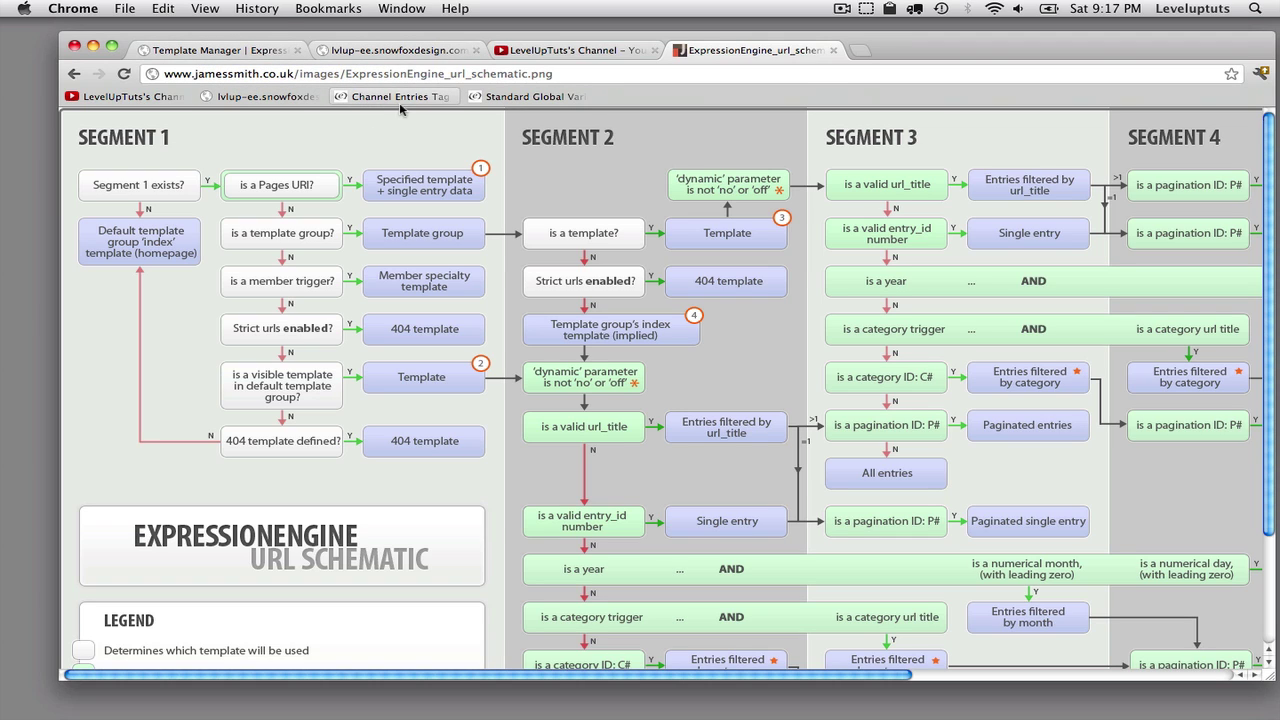
Back in the Template Manager, delete the news template group
{"action": "left_click", "coordinate": [202, 49]}
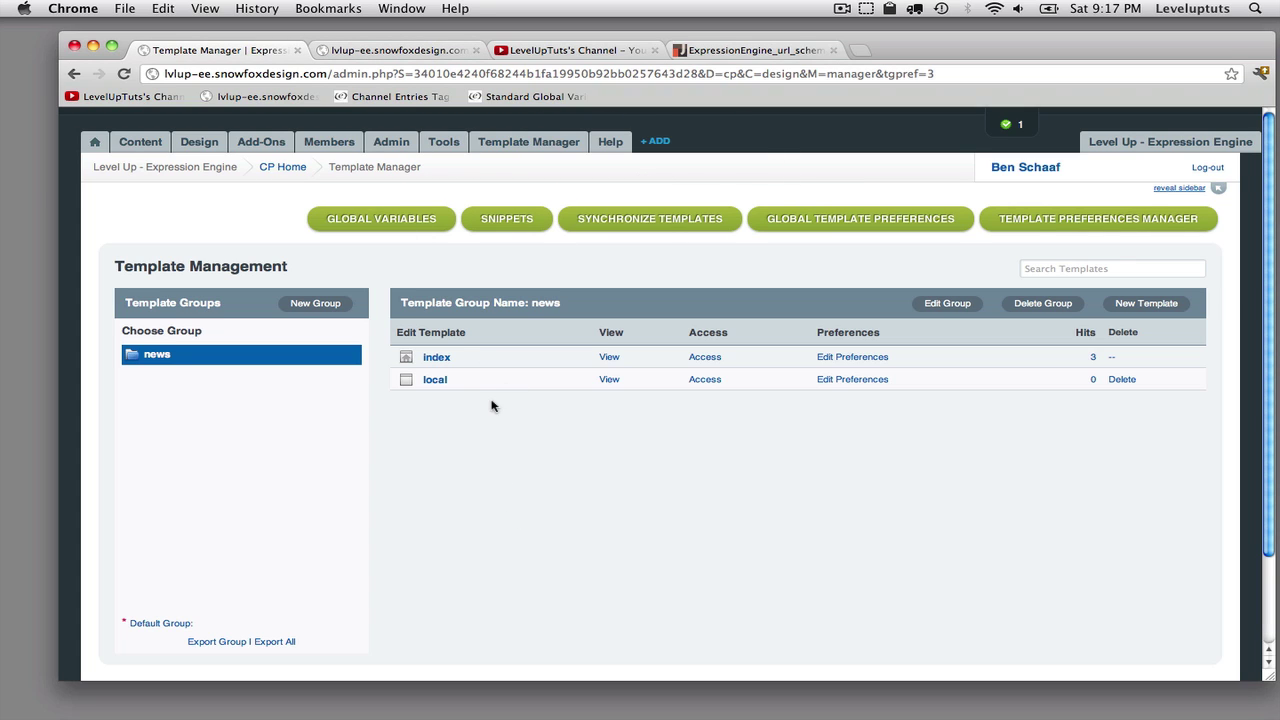
{"action": "scroll", "coordinate": [490, 410], "scroll_direction": "down", "scroll_amount": 2}
{"action": "scroll", "coordinate": [571, 402], "scroll_direction": "up", "scroll_amount": 2}
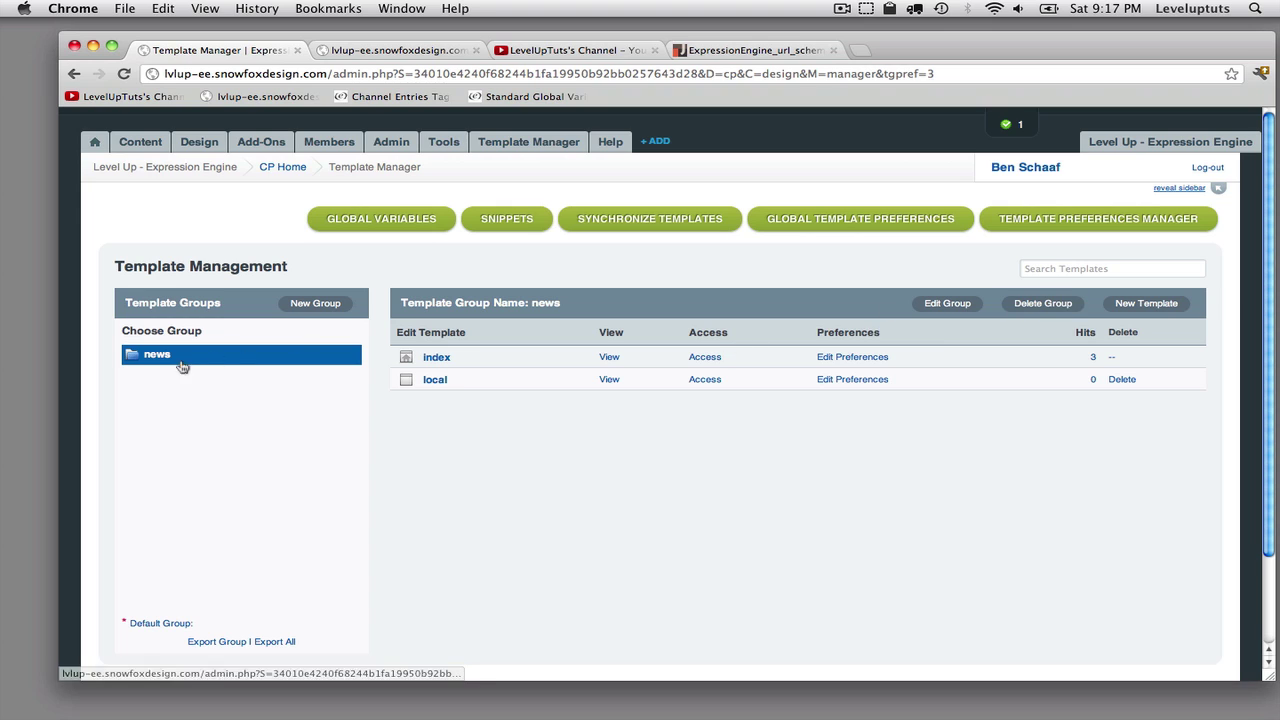
{"action": "left_click", "coordinate": [1043, 303]}
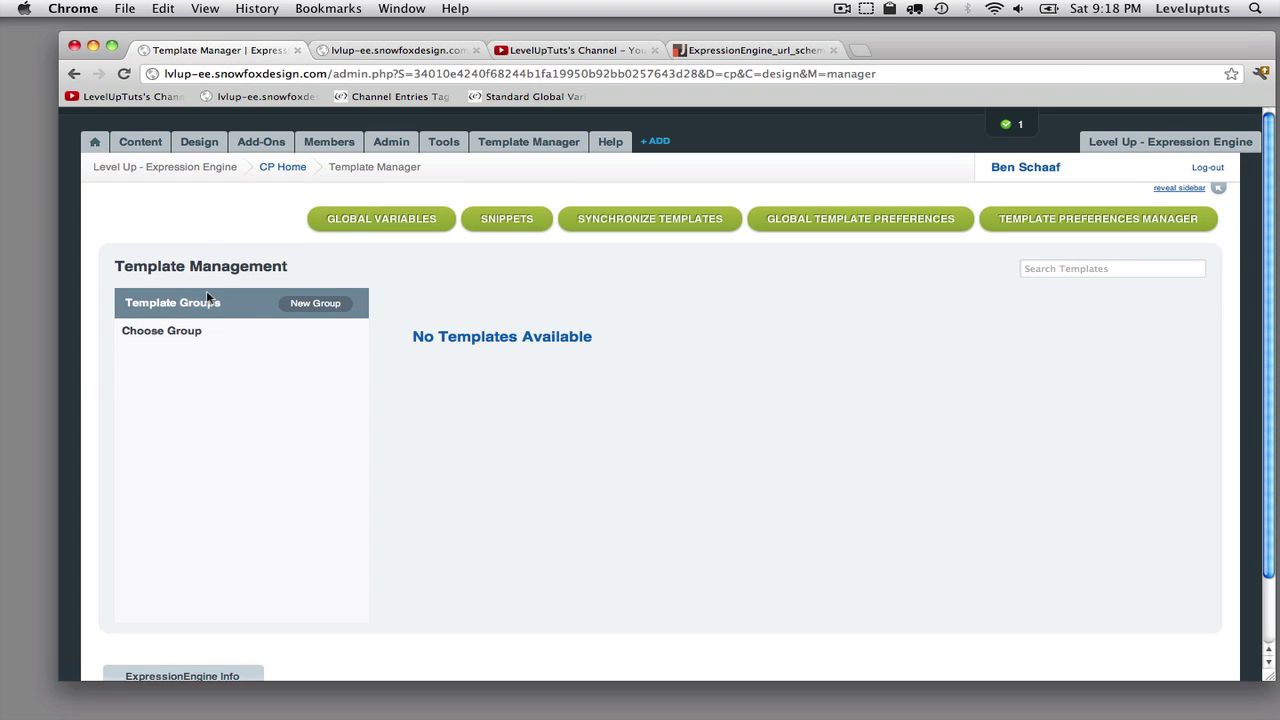
Start a new template group, trying 'staff' and then 'produ' as example names
{"action": "left_click", "coordinate": [333, 307]}
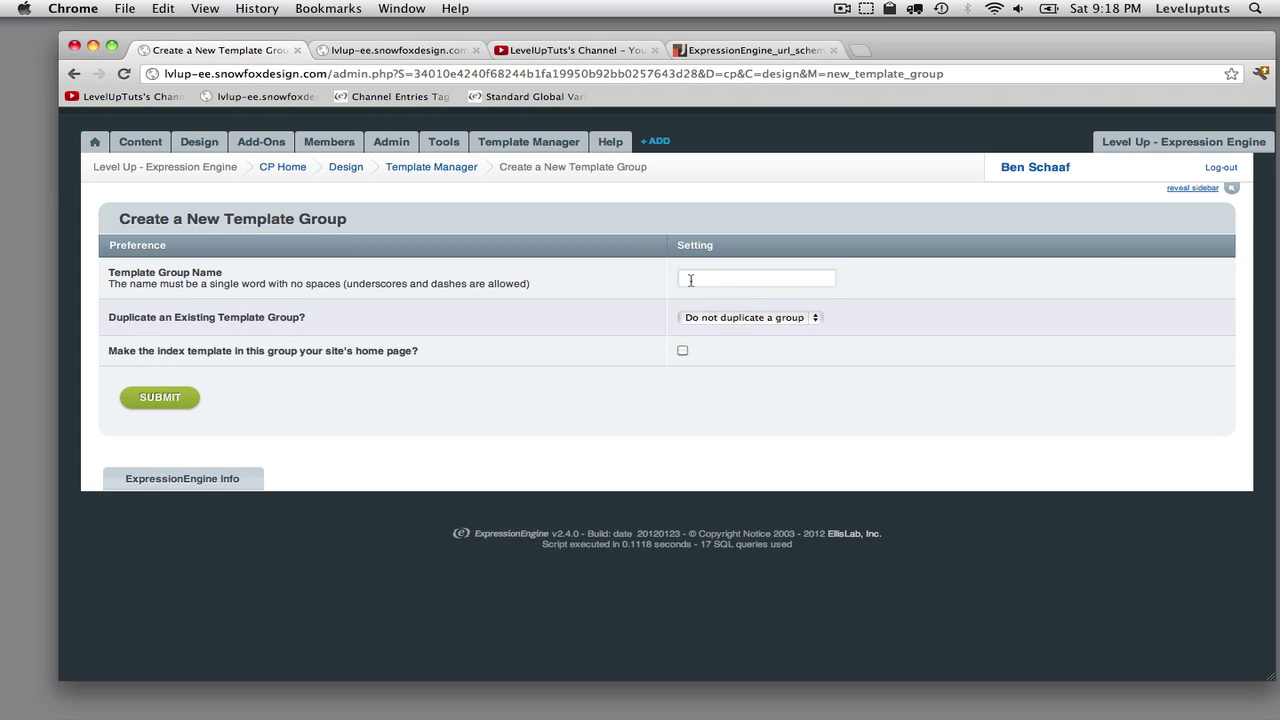
{"action": "left_click", "coordinate": [748, 281]}
{"action": "type", "text": "staff"}
{"action": "left_click", "coordinate": [957, 286]}
{"action": "double_click", "coordinate": [713, 277]}
{"action": "left_click", "coordinate": [843, 279]}
{"action": "double_click", "coordinate": [764, 283]}
{"action": "type", "text": "products"}
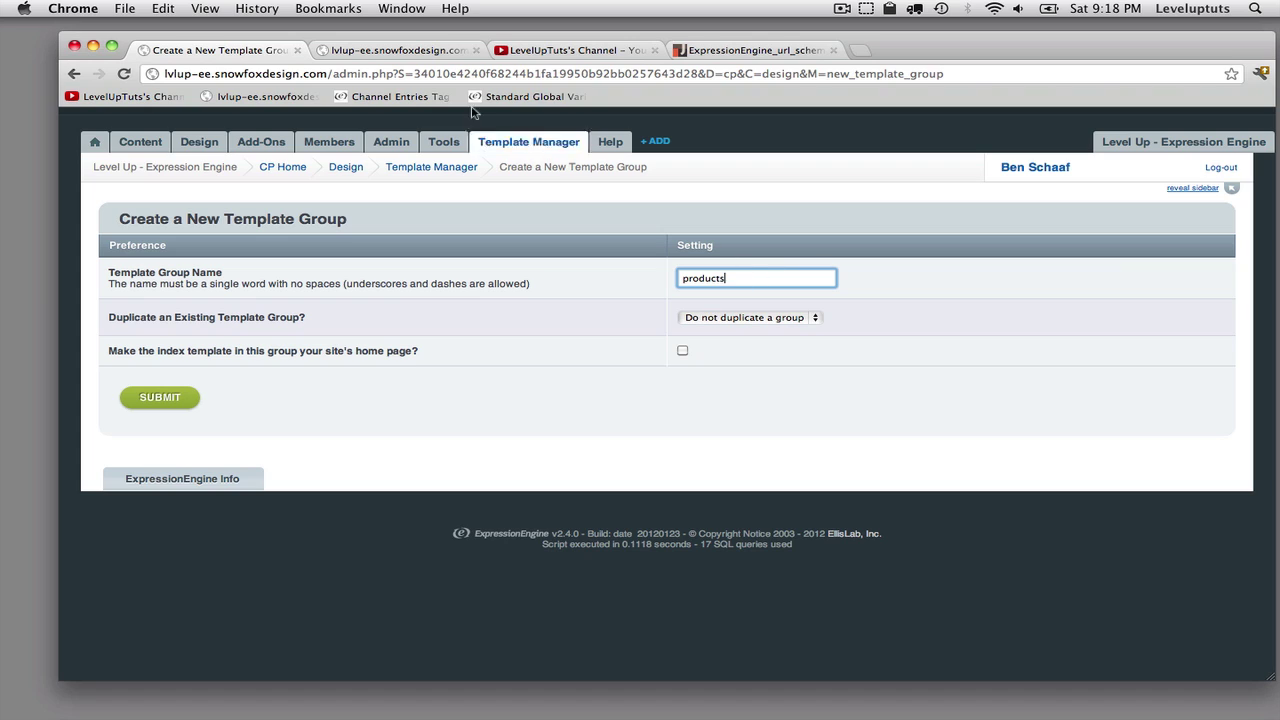
Edit the Local News page address into an example products/productname URL
{"action": "left_click", "coordinate": [403, 50]}
{"action": "left_click_drag", "start_coordinate": [399, 76], "coordinate": [686, 77]}
{"action": "type", "text": "products/productname"}
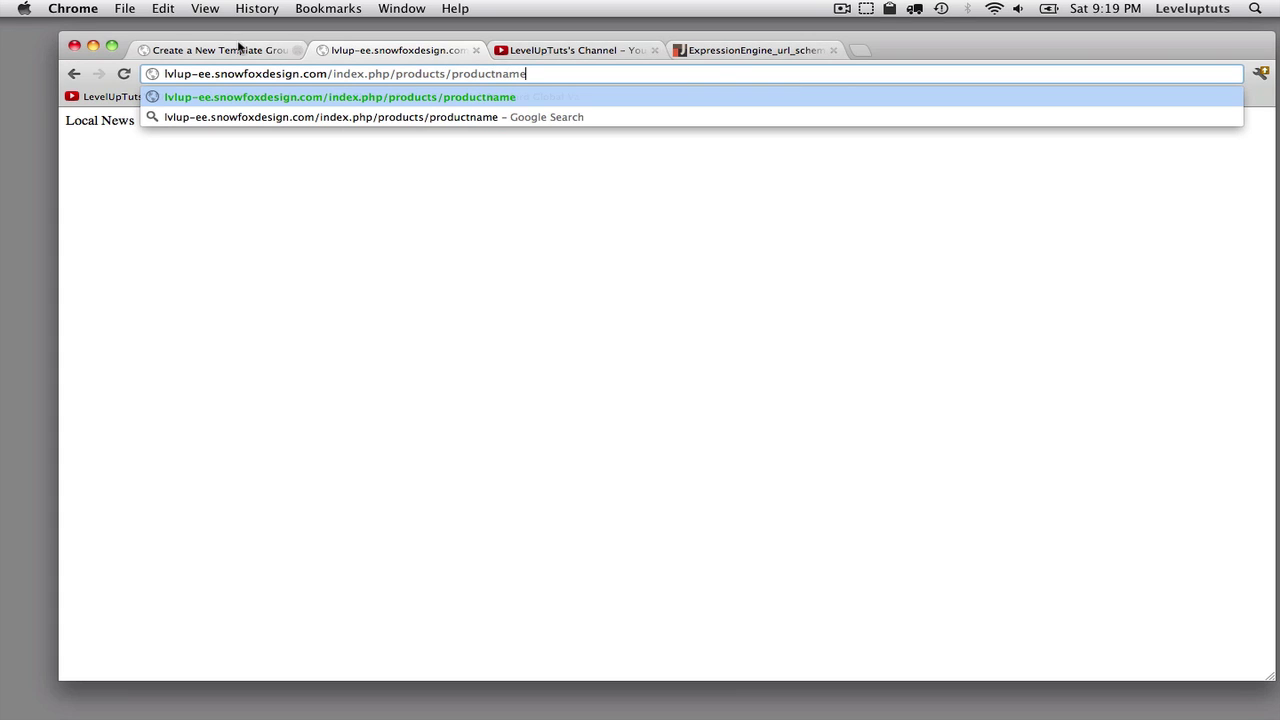
Replace the example text in the group name field with 'site'
{"action": "left_click", "coordinate": [228, 49]}
{"action": "left_click_drag", "start_coordinate": [741, 272], "coordinate": [590, 254]}
{"action": "type", "text": "new"}
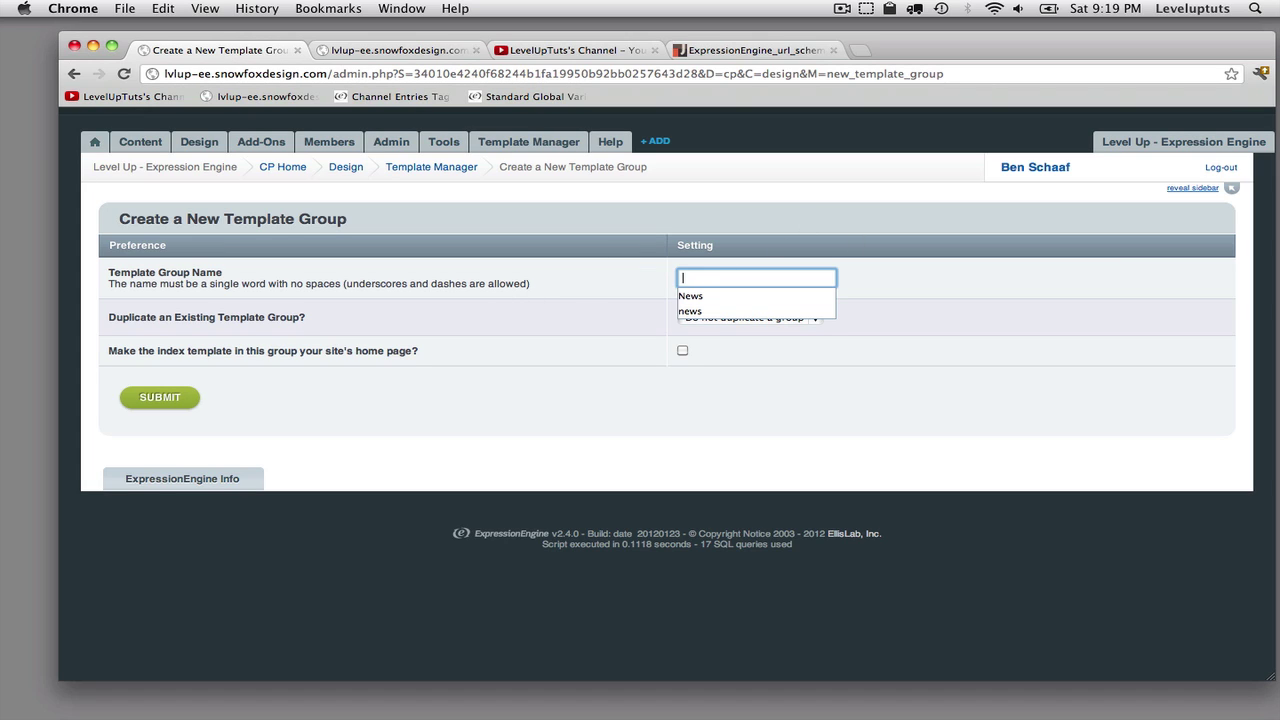
{"action": "type", "text": "site"}
Check that 'site' remains in the template group name field
{"action": "left_click", "coordinate": [630, 357]}
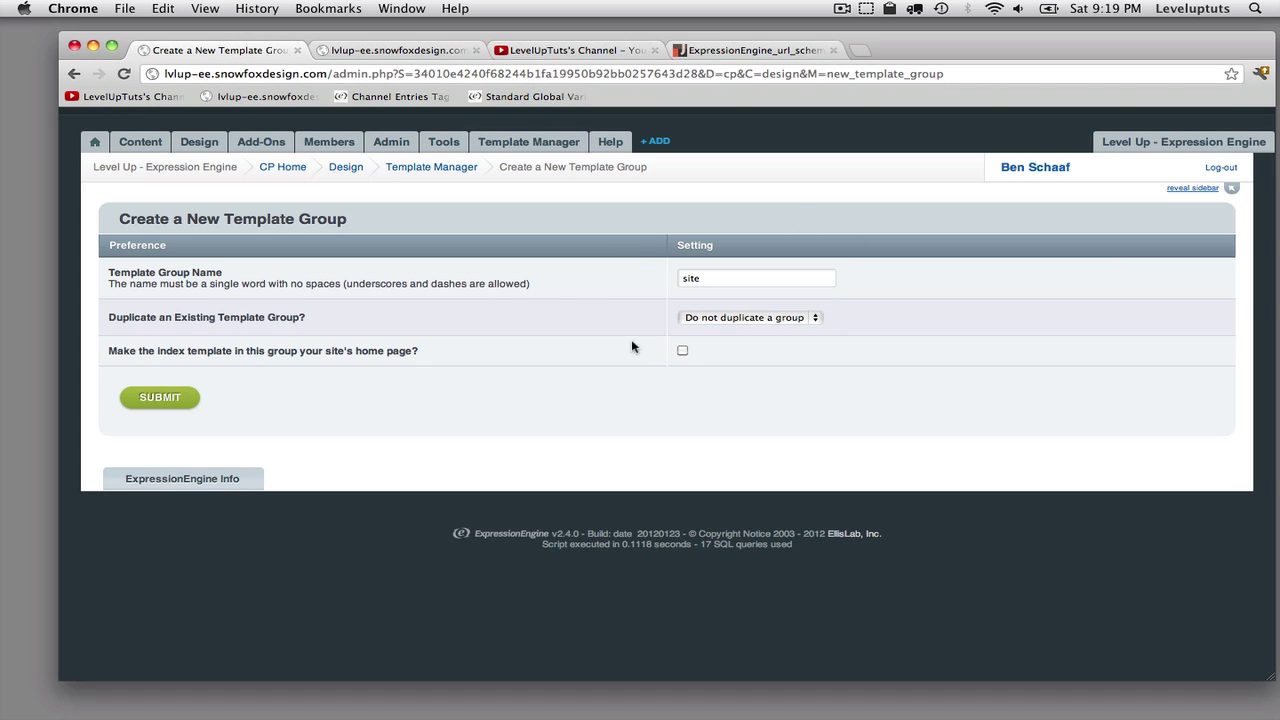
{"action": "double_click", "coordinate": [705, 279]}
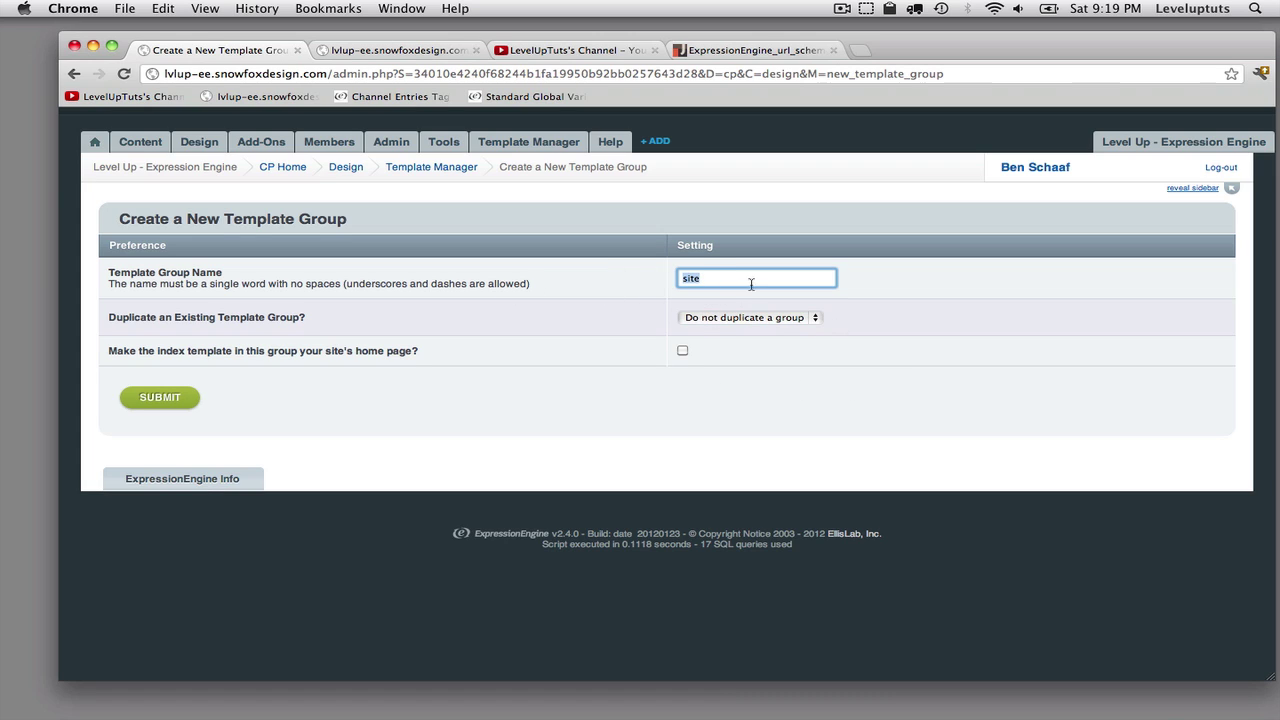
{"action": "left_click", "coordinate": [712, 279]}
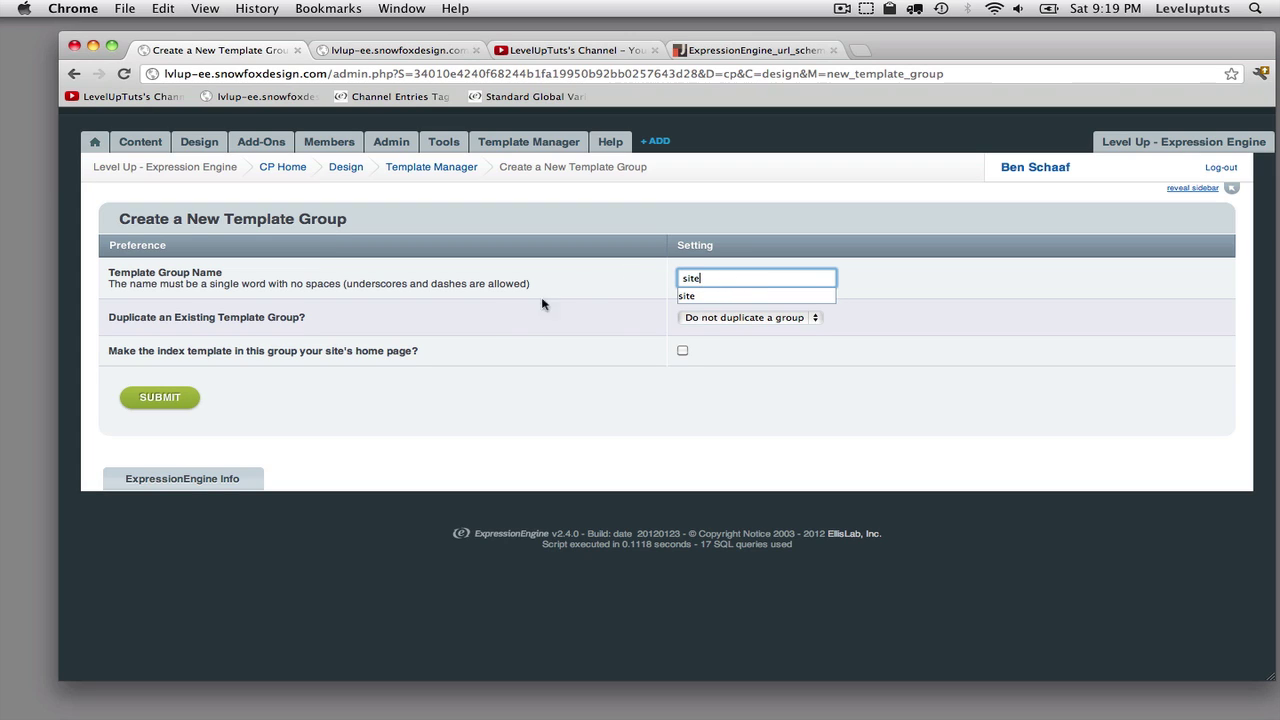
{"action": "left_click", "coordinate": [613, 278]}
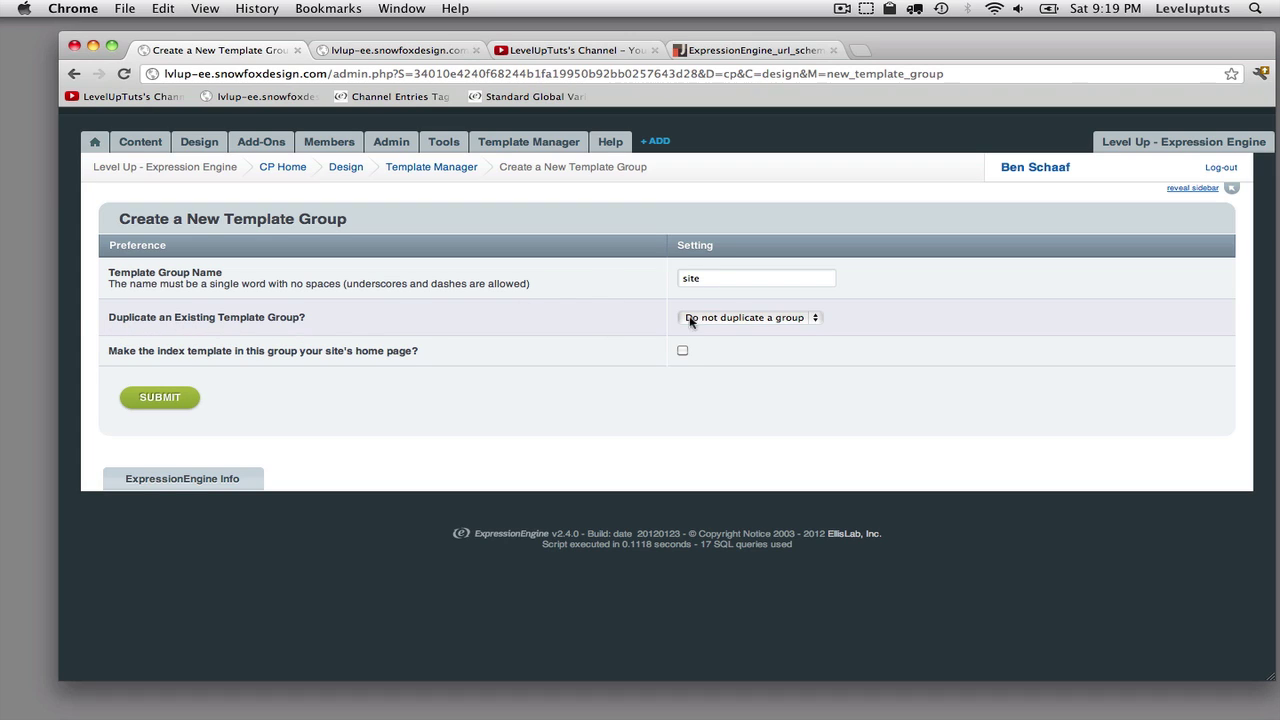
Leave the duplicate option on 'Do not duplicate a group' and view the URL schematic
{"action": "left_click", "coordinate": [777, 315]}
{"action": "left_click", "coordinate": [757, 333]}
{"action": "left_click", "coordinate": [770, 322]}
{"action": "left_click", "coordinate": [726, 318]}
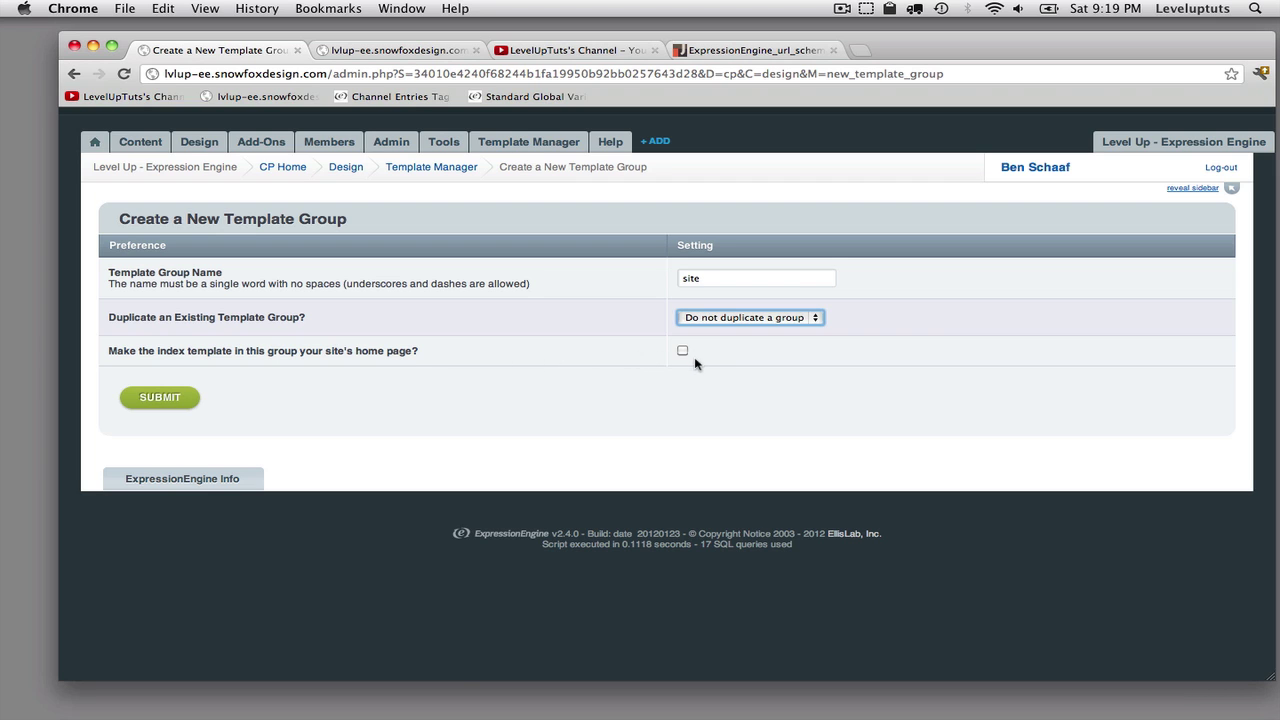
{"action": "left_click", "coordinate": [727, 52]}
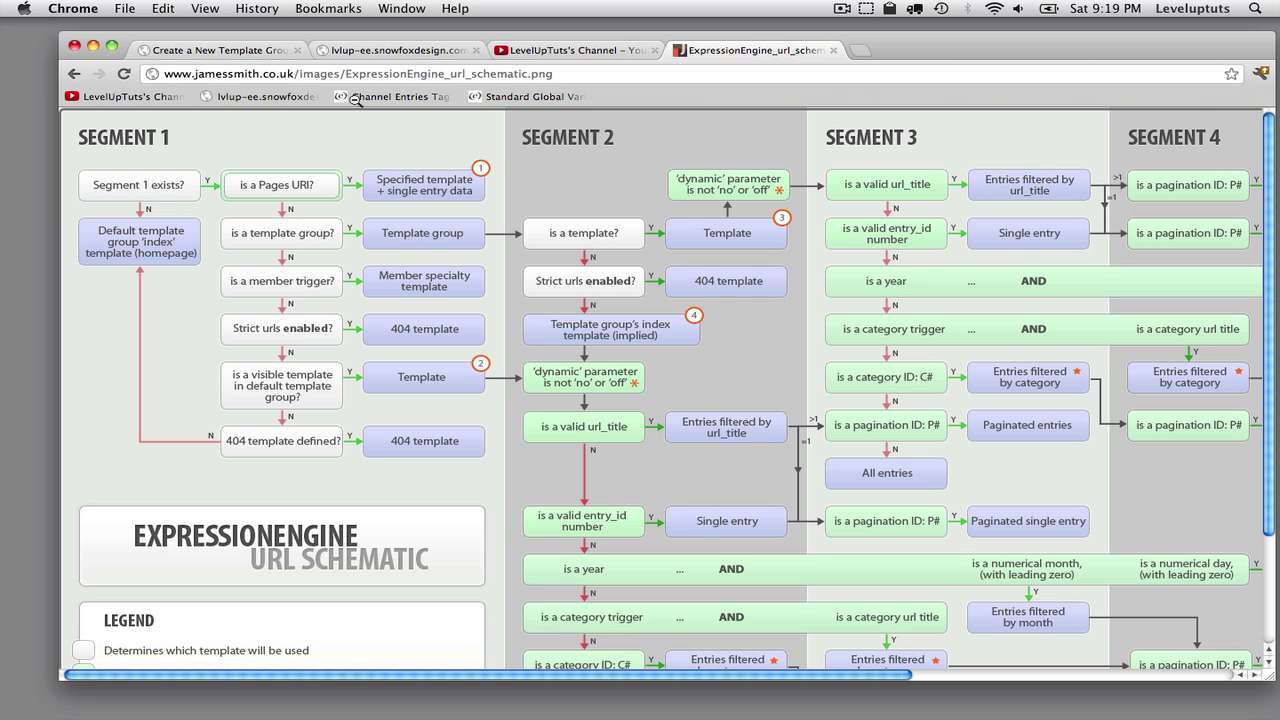
Trim the Local News address down to the site's index.php, view the URL schematic, then return to the group form
{"action": "left_click", "coordinate": [390, 50]}
{"action": "left_click", "coordinate": [478, 74]}
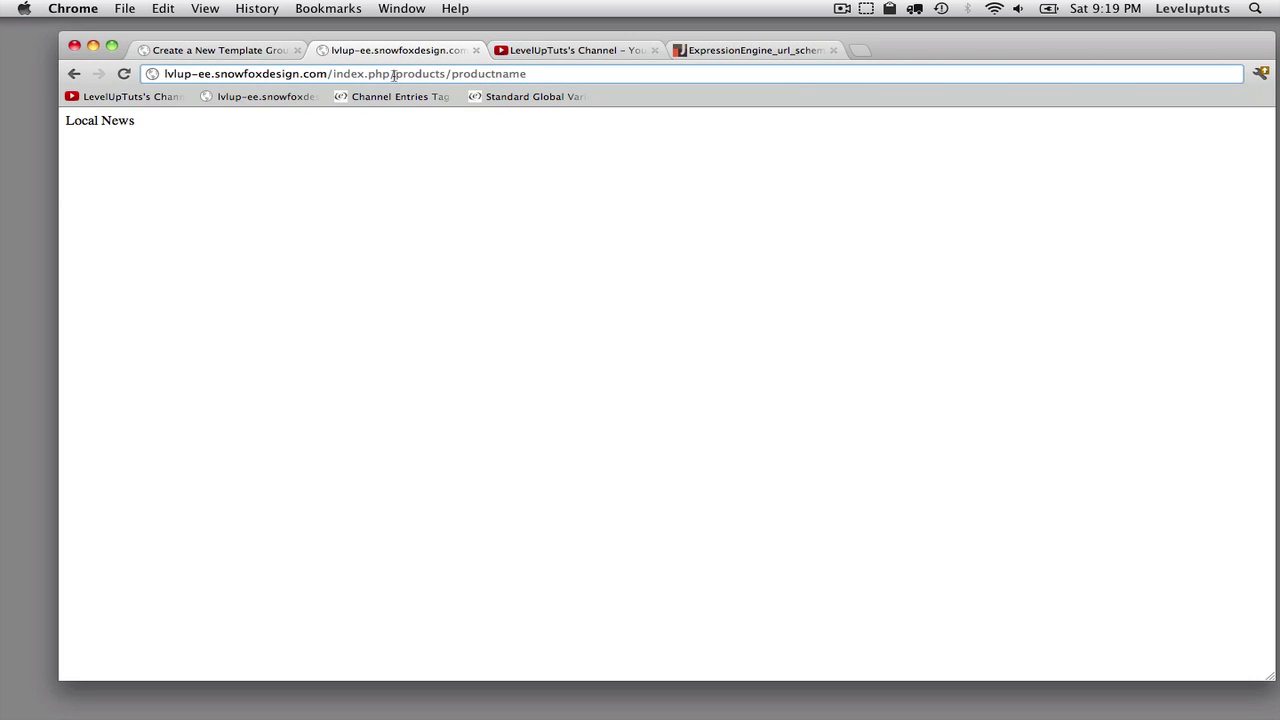
{"action": "left_click_drag", "start_coordinate": [391, 74], "coordinate": [612, 76]}
{"action": "key", "text": "BackSpace"}
{"action": "key", "text": "Return"}
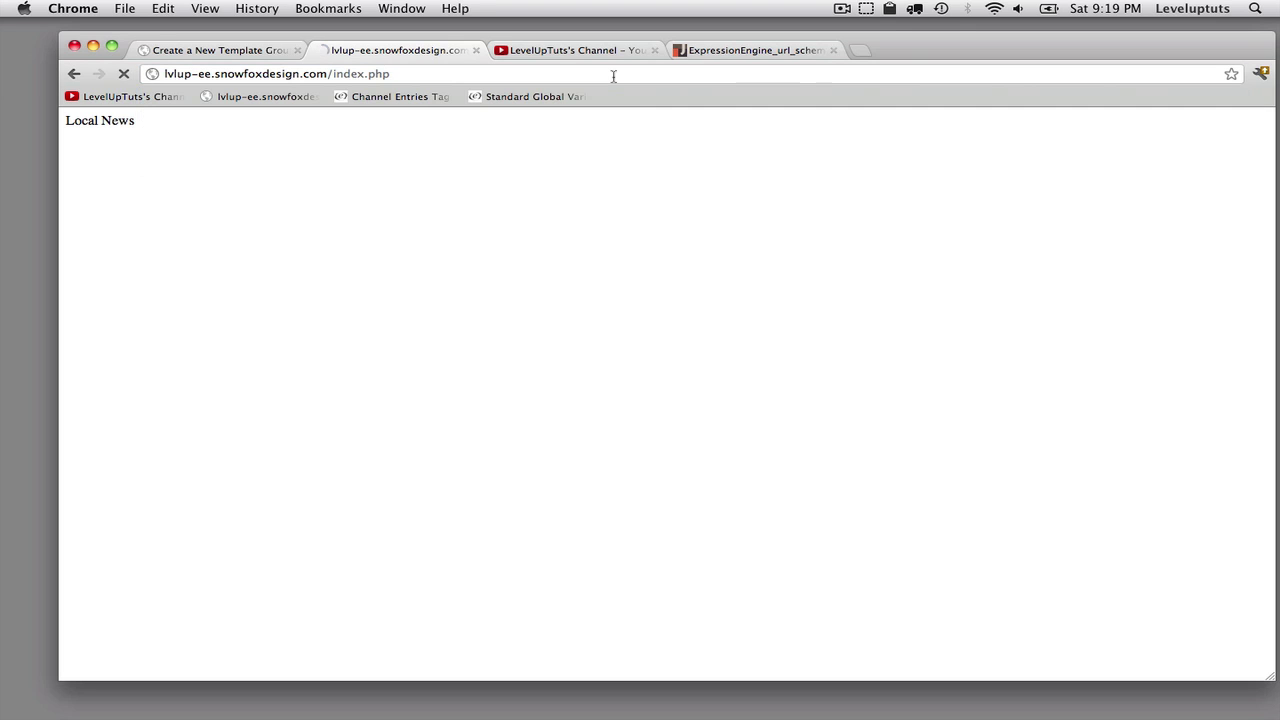
{"action": "left_click", "coordinate": [740, 50]}
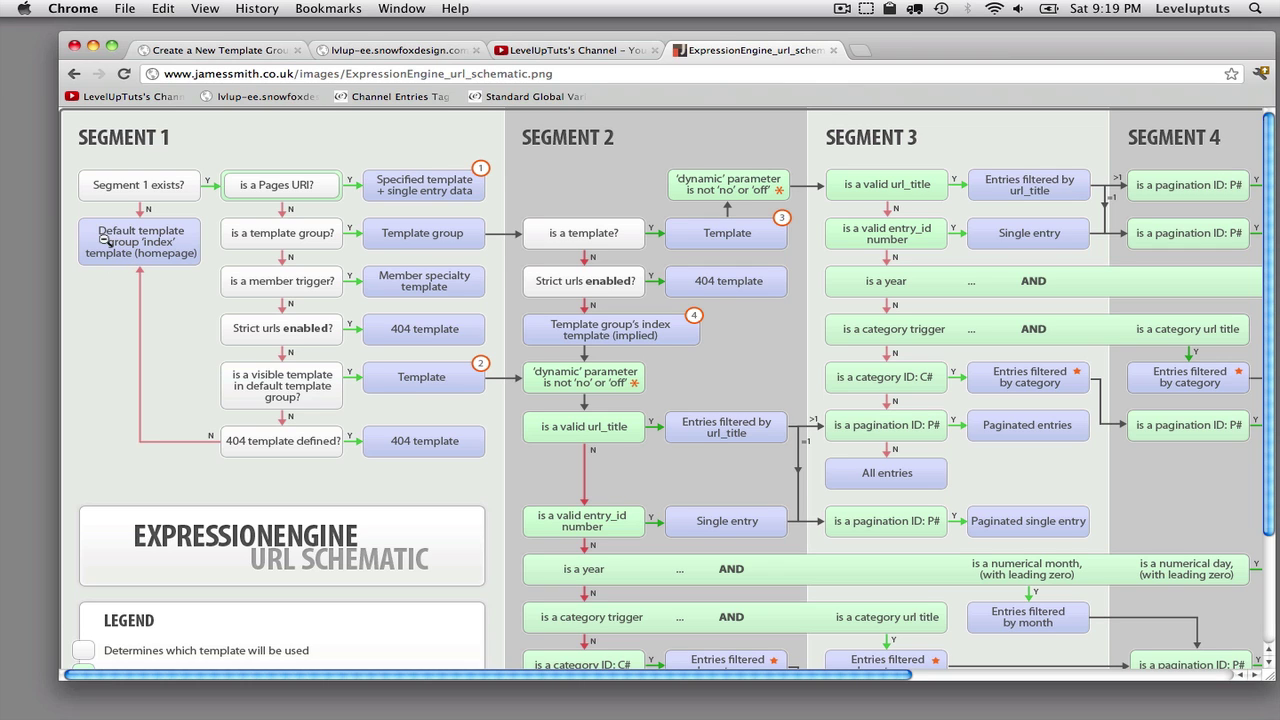
{"action": "left_click", "coordinate": [212, 50]}
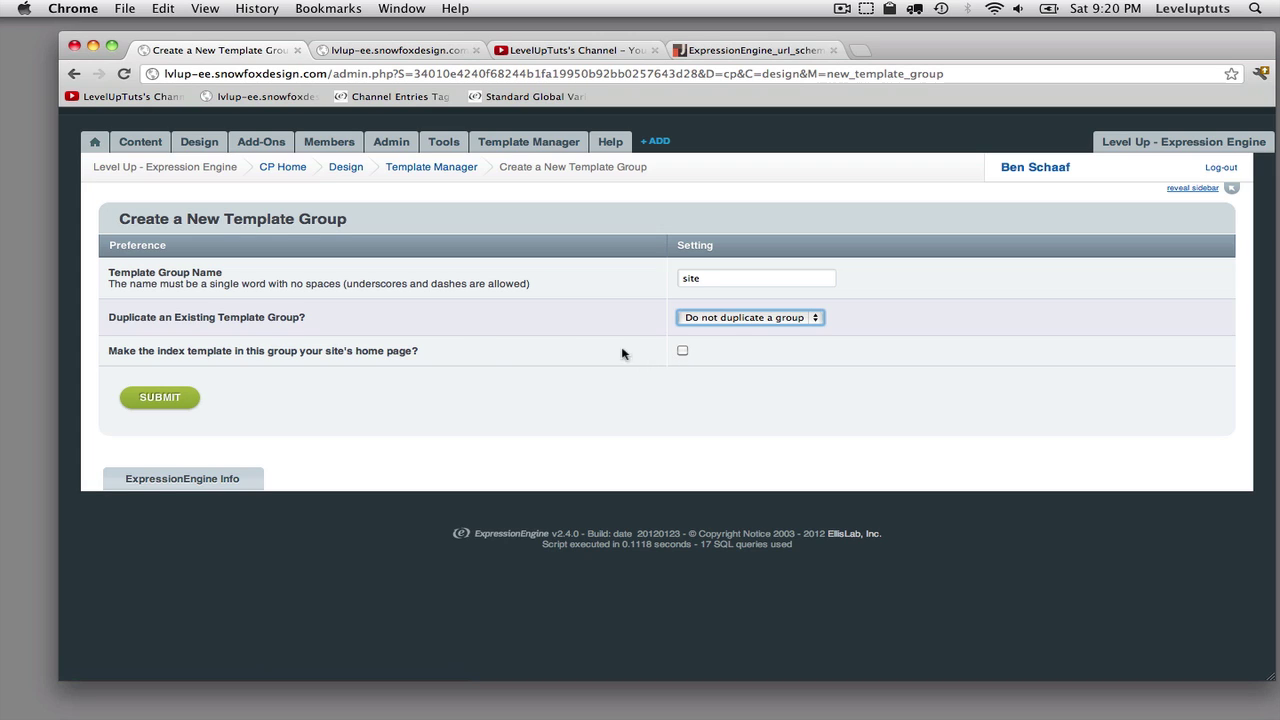
Create the 'site' template group as the site home page and open its index template
{"action": "left_click", "coordinate": [683, 350]}
{"action": "left_click", "coordinate": [165, 399]}
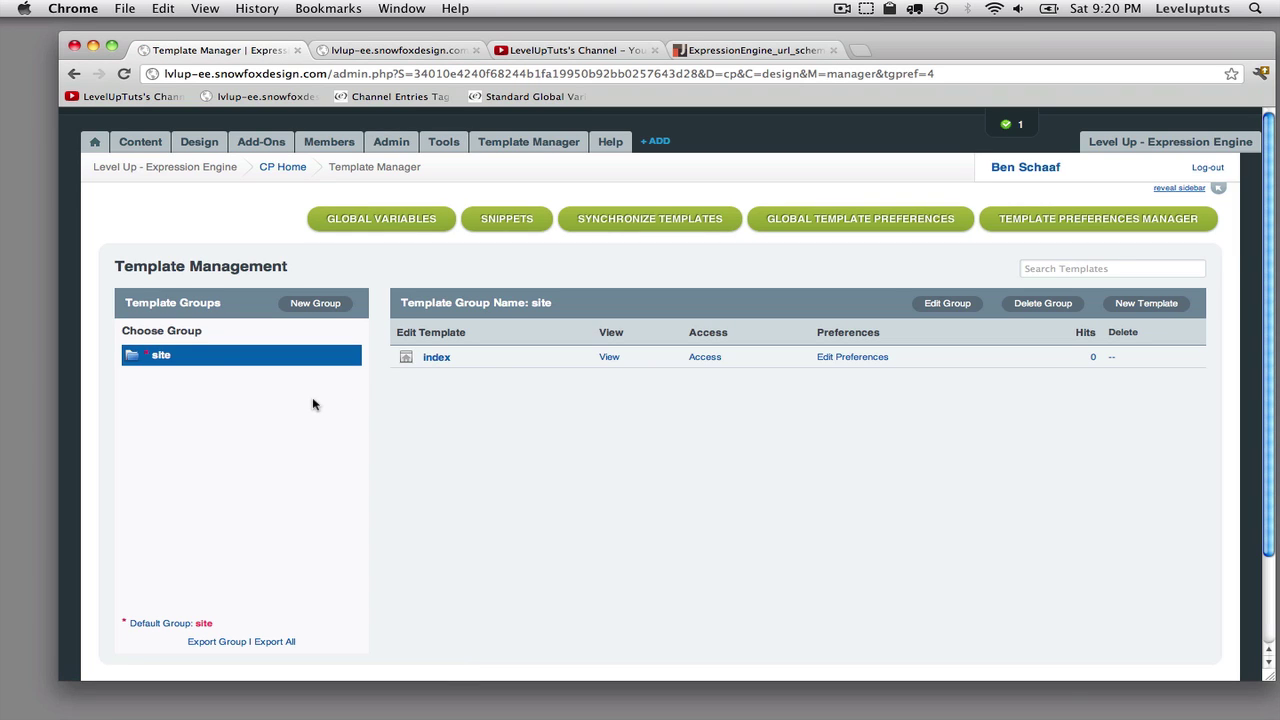
{"action": "left_click", "coordinate": [437, 360]}
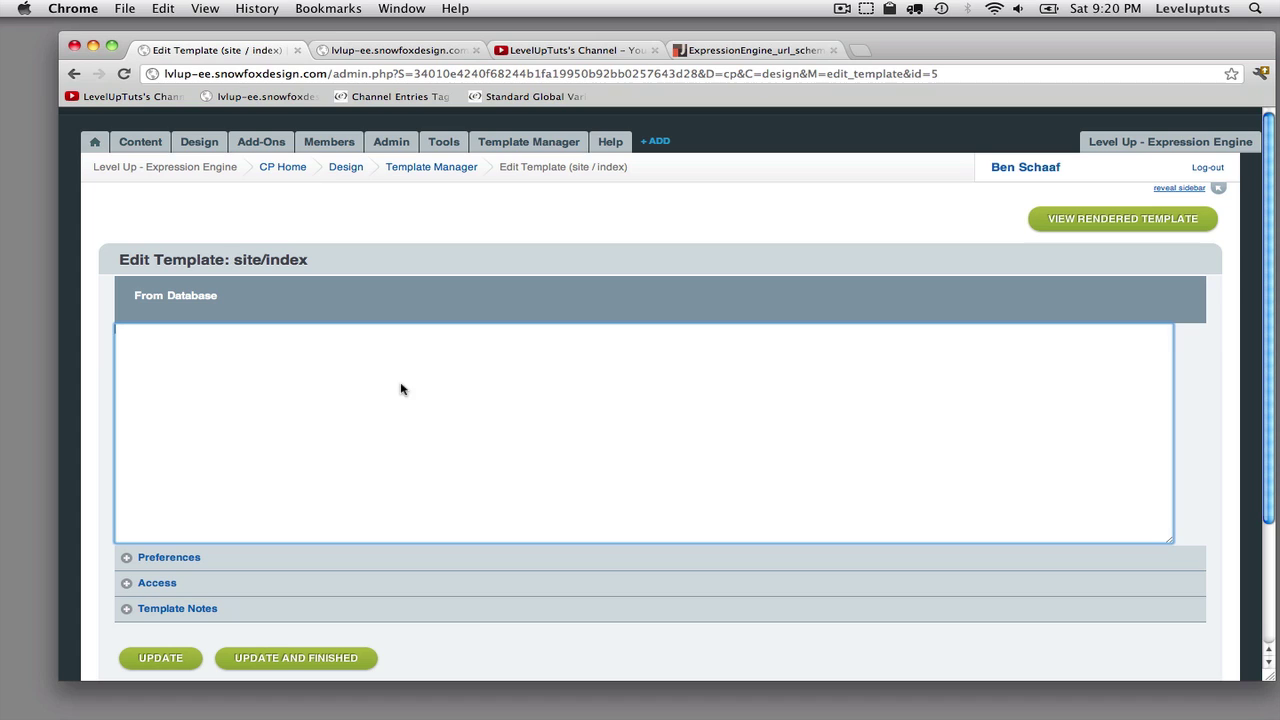
Save the template, check the live site, then correct the tag to {site_name} and reload
{"action": "left_click", "coordinate": [330, 660]}
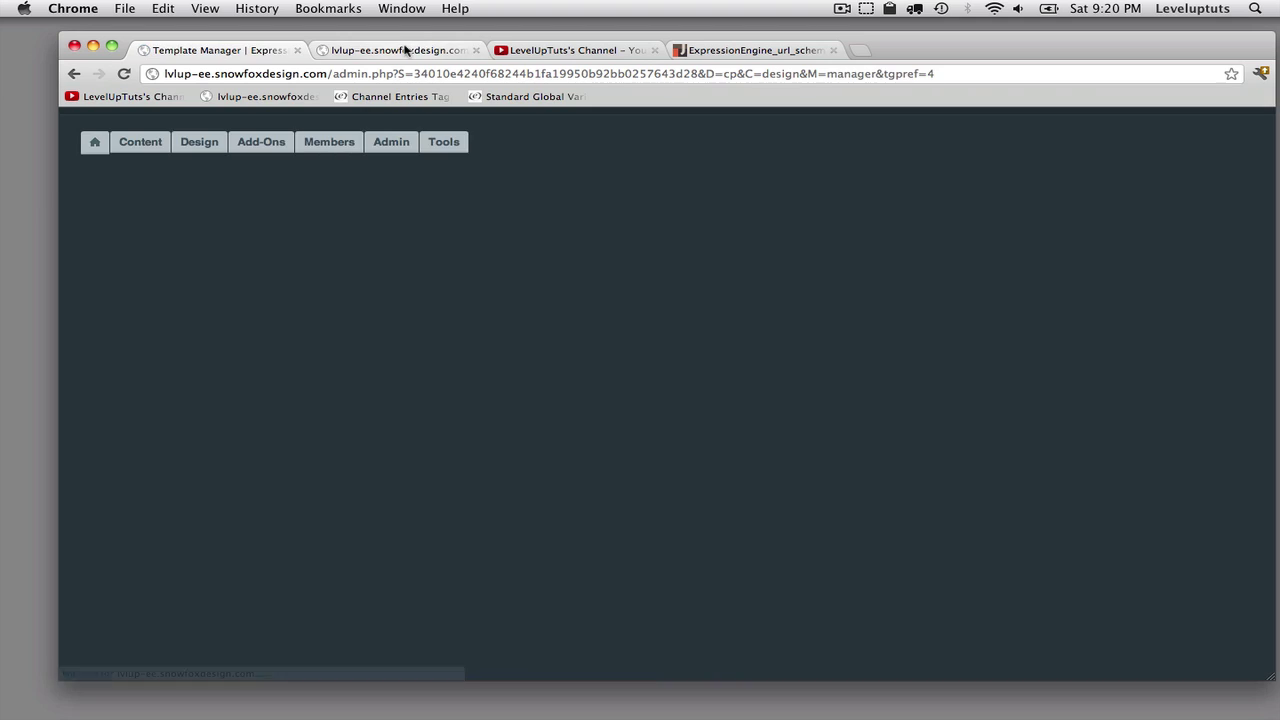
{"action": "left_click", "coordinate": [372, 51]}
{"action": "key", "text": "super+r"}
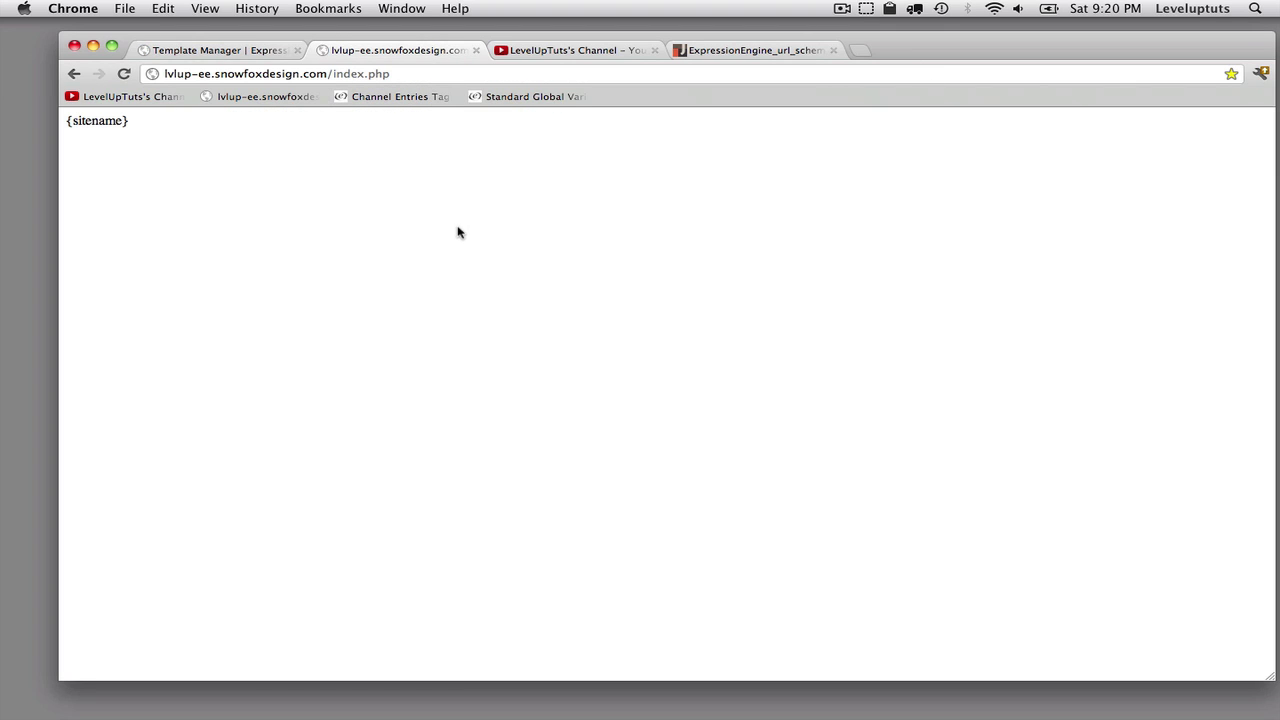
{"action": "left_click", "coordinate": [200, 50]}
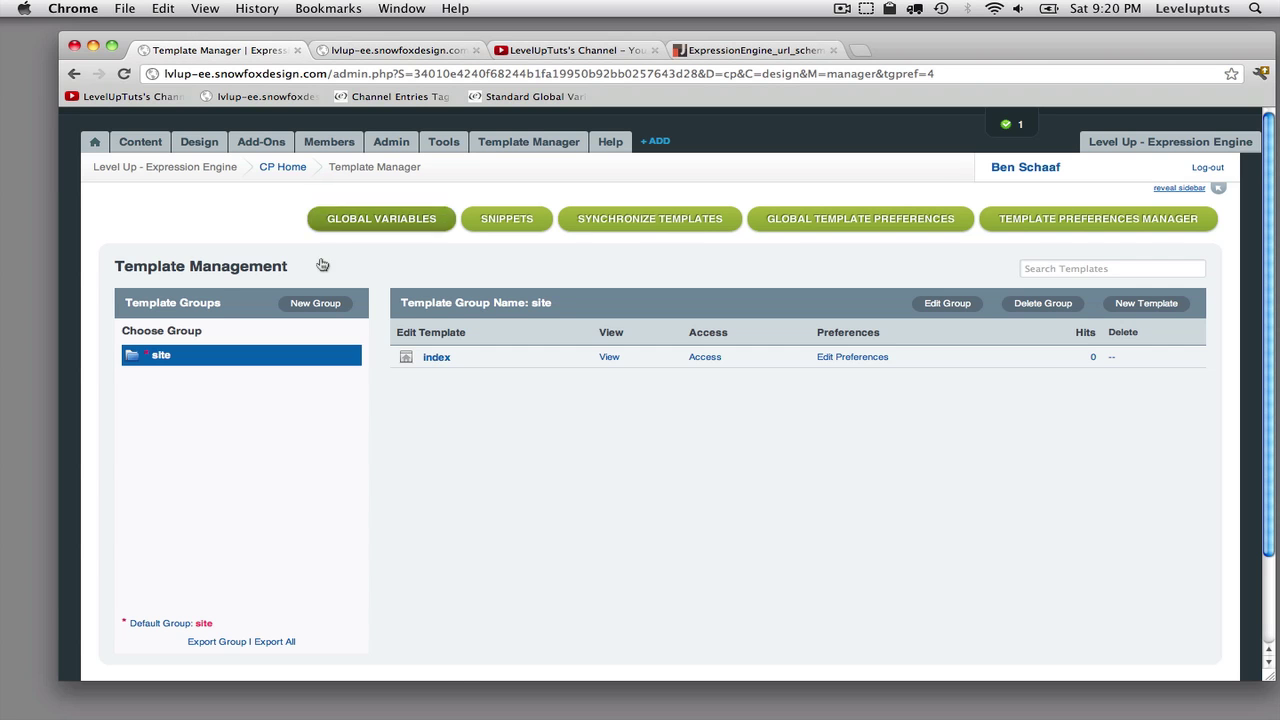
{"action": "left_click", "coordinate": [446, 364]}
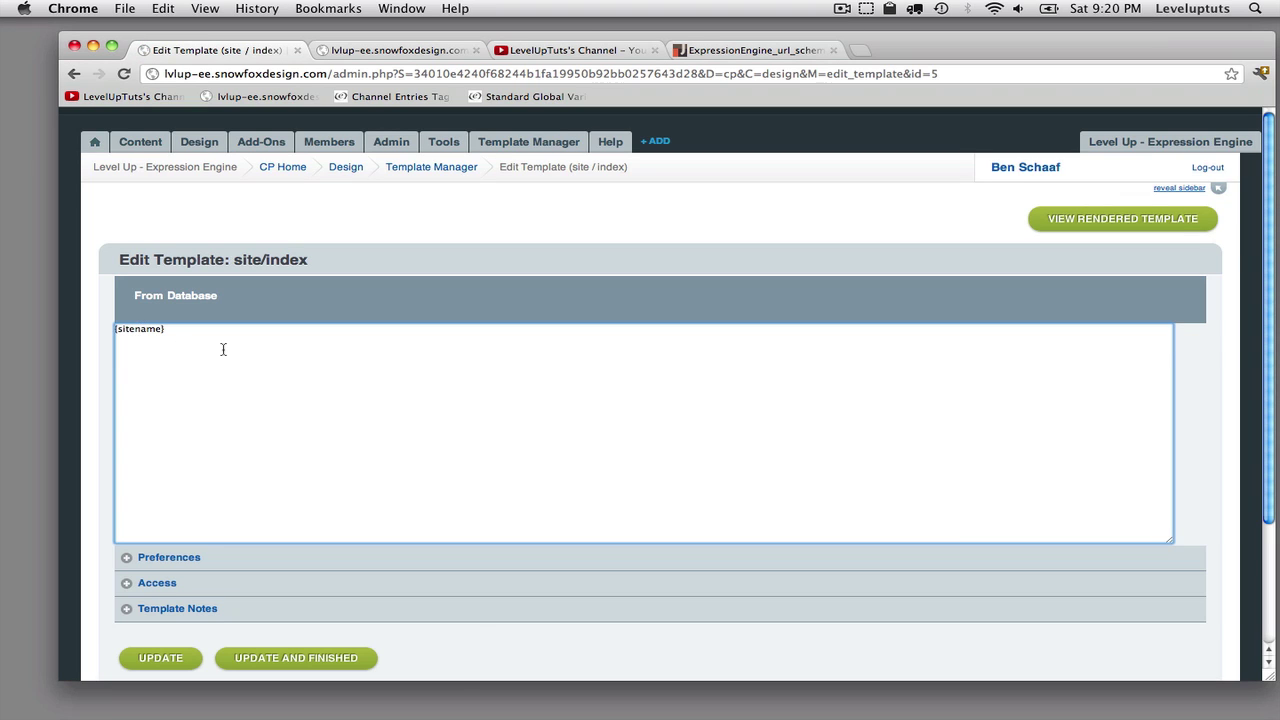
{"action": "type", "text": "_"}
{"action": "type", "text": "_"}
{"action": "left_click", "coordinate": [160, 657]}
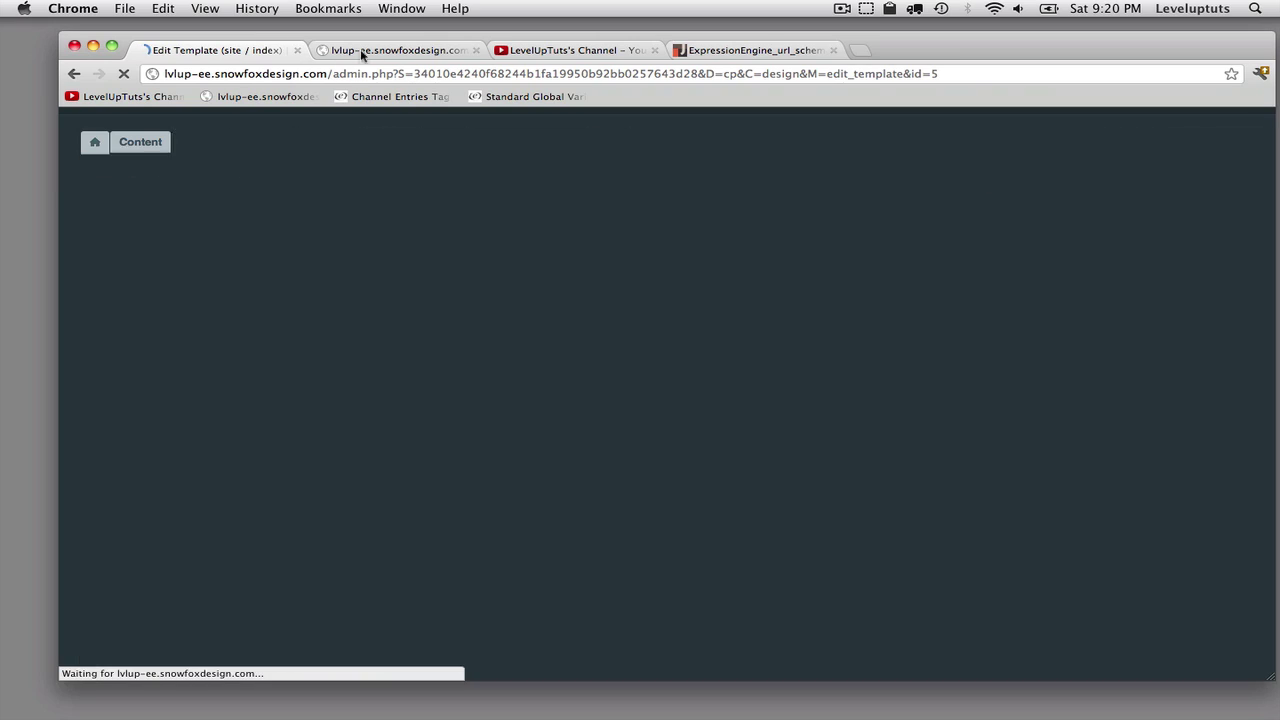
{"action": "left_click", "coordinate": [395, 50]}
{"action": "key", "text": "super+r"}
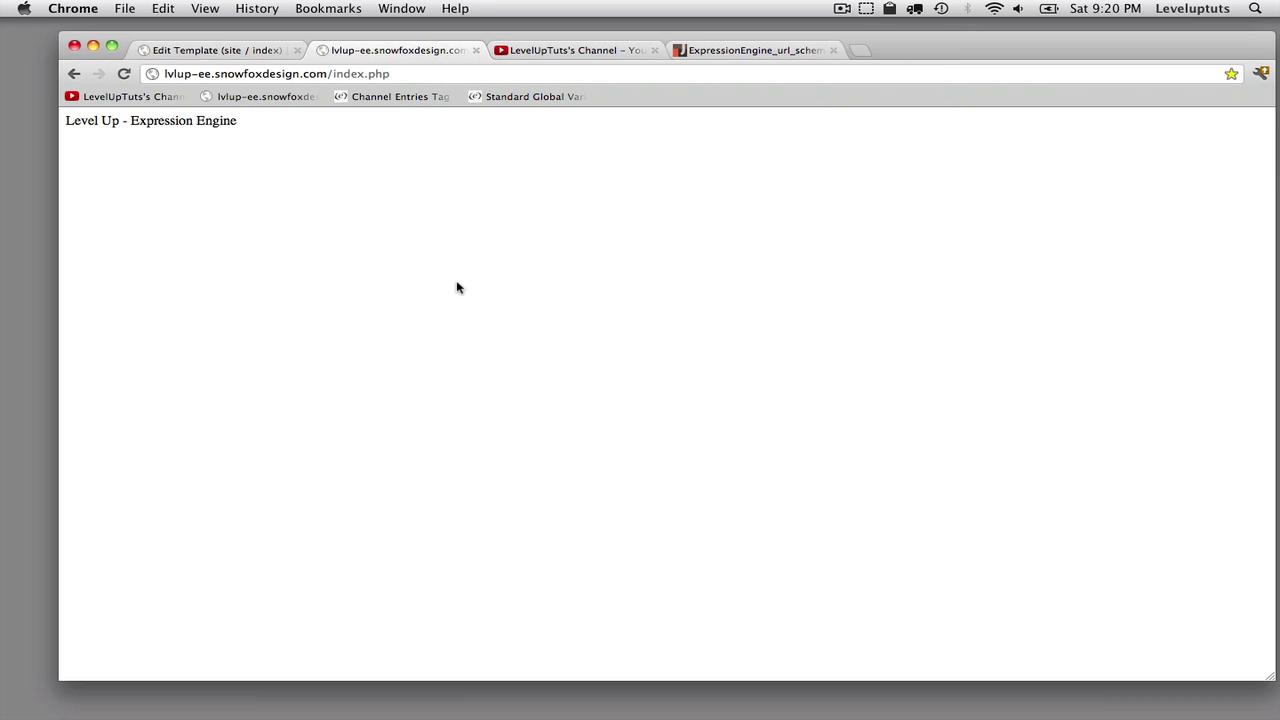
Inspect the {site_name} tag in the index template editor
{"action": "left_click", "coordinate": [210, 50]}
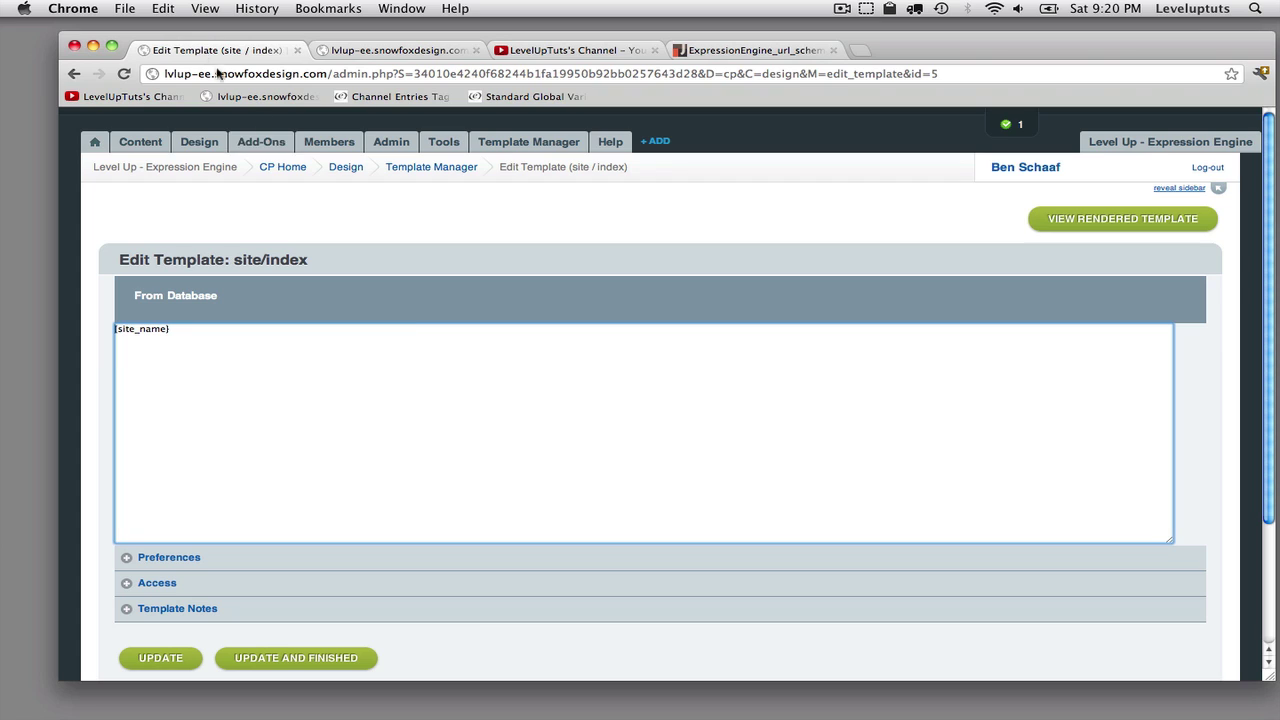
{"action": "left_click_drag", "start_coordinate": [213, 325], "coordinate": [66, 326]}
{"action": "left_click", "coordinate": [178, 336]}
{"action": "left_click_drag", "start_coordinate": [174, 331], "coordinate": [82, 330]}
{"action": "left_click", "coordinate": [166, 340]}
Load the bare site root address and confirm the 'Level Up - Expression Engine' heading
{"action": "left_click", "coordinate": [395, 49]}
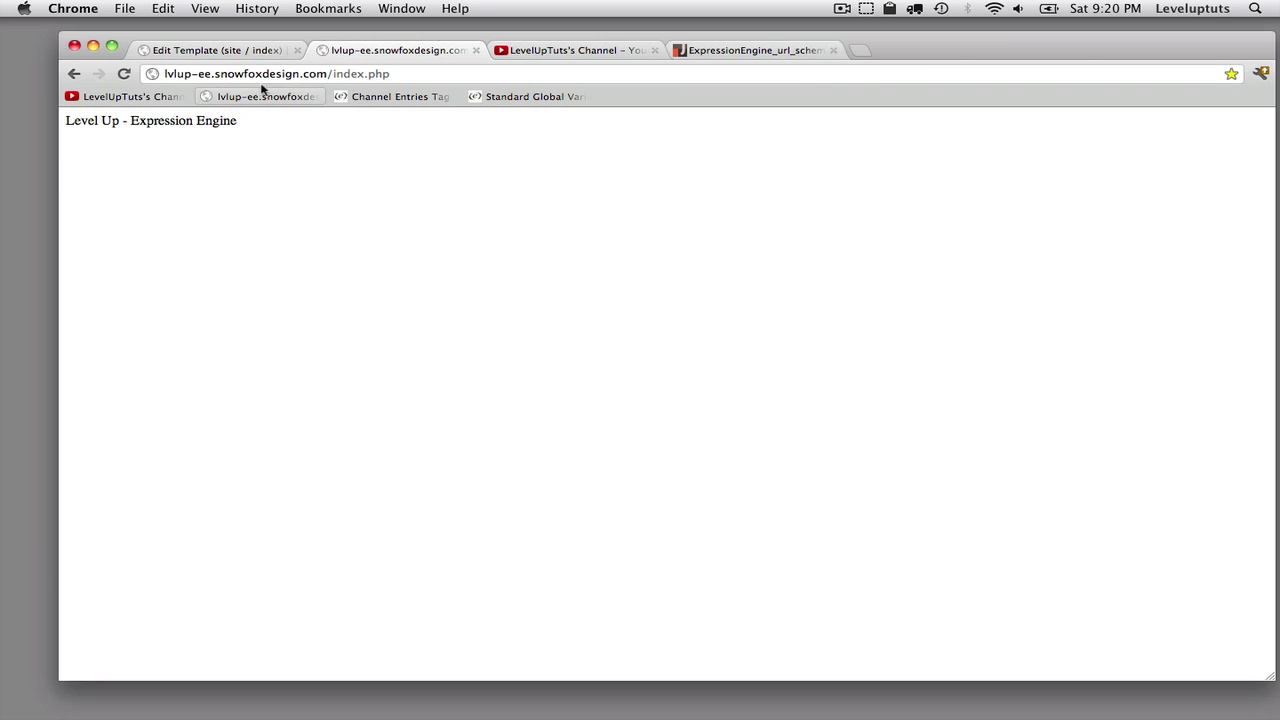
{"action": "left_click_drag", "start_coordinate": [332, 73], "coordinate": [392, 74]}
{"action": "key", "text": "BackSpace"}
{"action": "key", "text": "Return"}
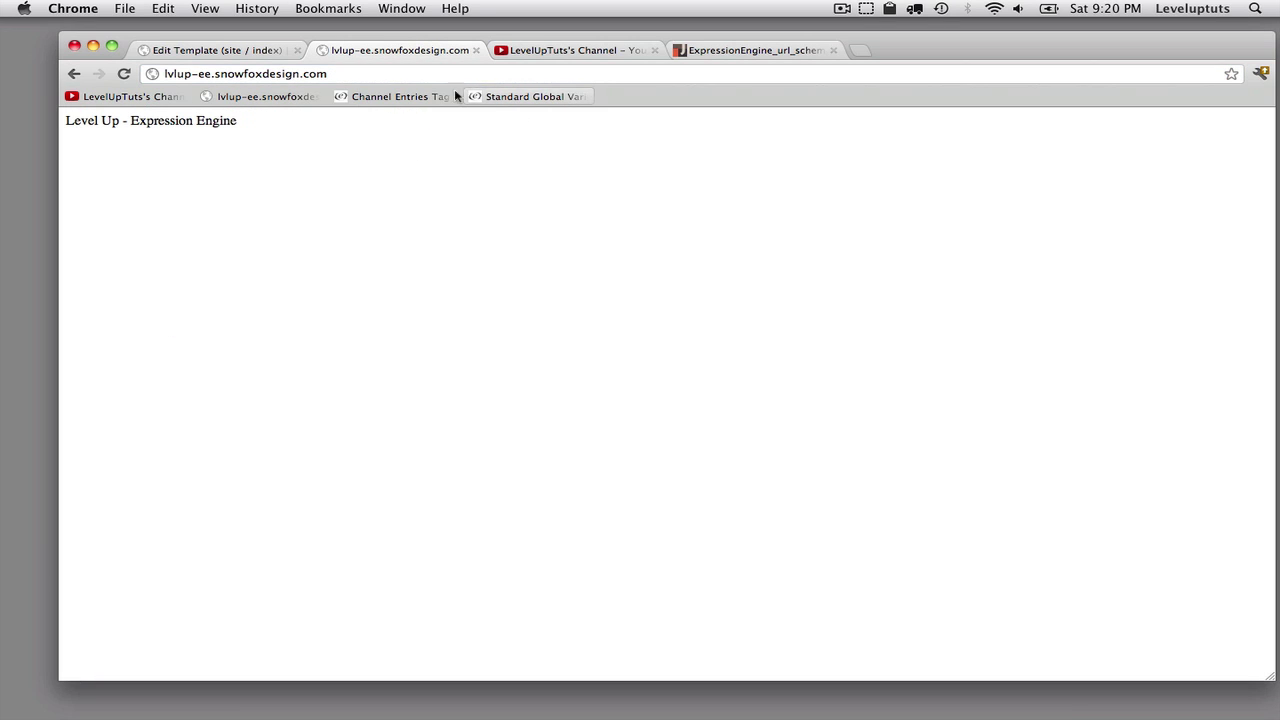
{"action": "left_click", "coordinate": [364, 75]}
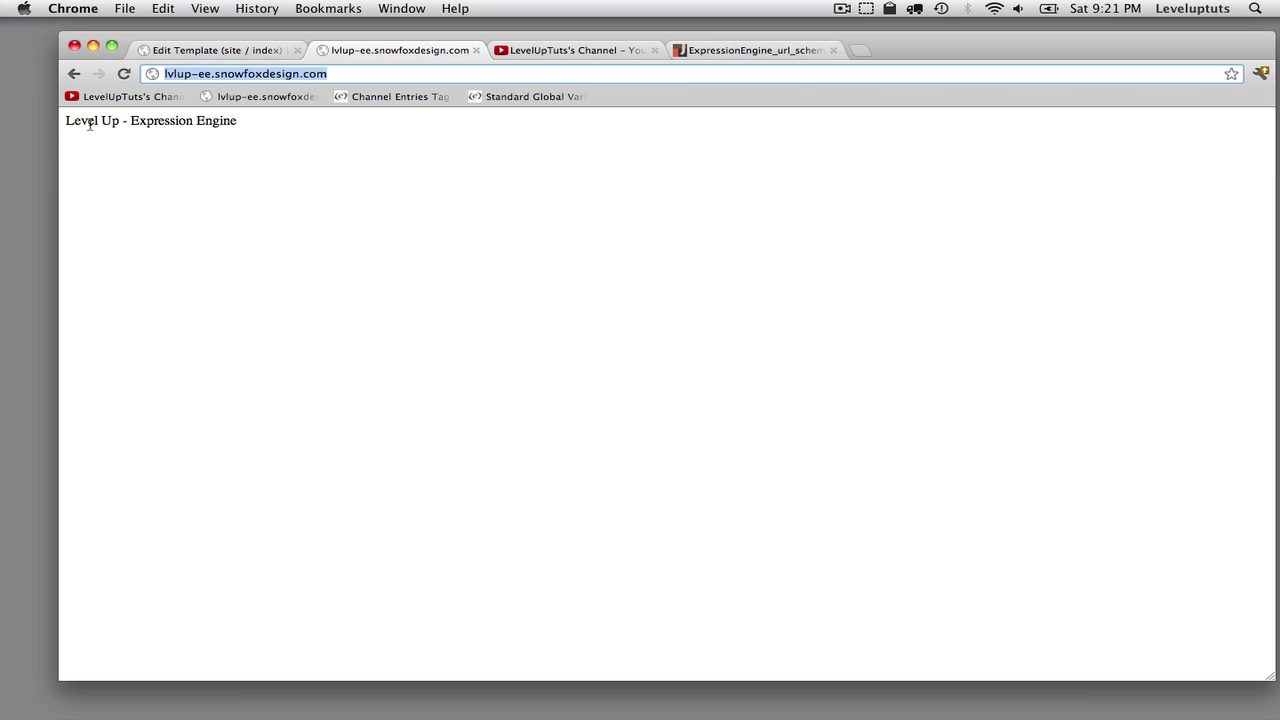
{"action": "left_click_drag", "start_coordinate": [65, 122], "coordinate": [277, 126]}
{"action": "left_click", "coordinate": [234, 52]}
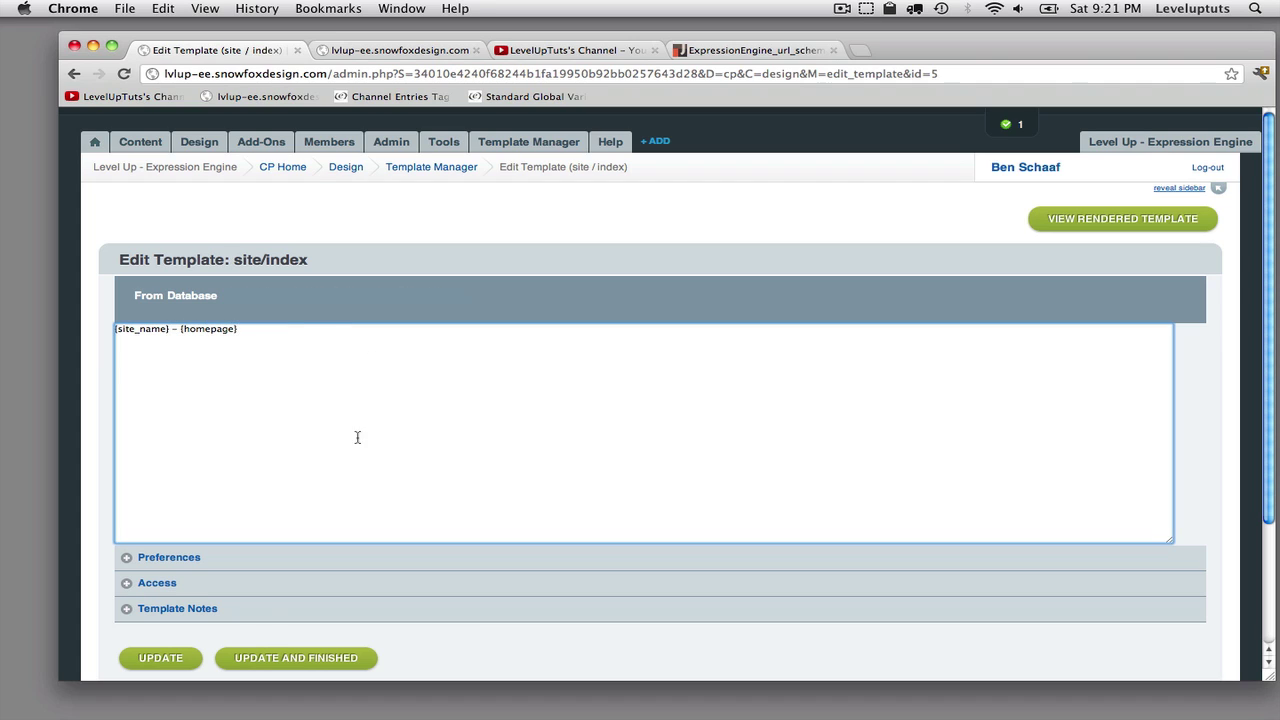
Save the '{site_name} - {homepage}' template and reload the live site to confirm the homepage URL appears
{"action": "left_click", "coordinate": [320, 660]}
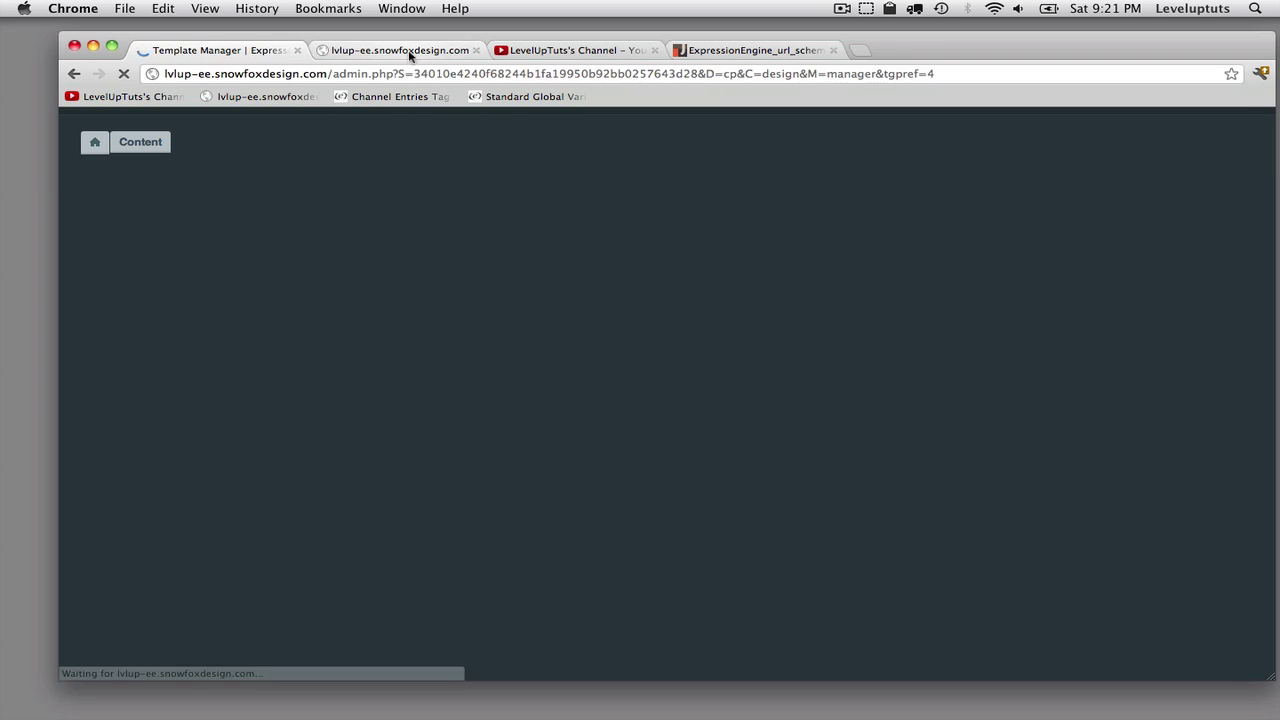
{"action": "left_click", "coordinate": [414, 50]}
{"action": "key", "text": "super+r"}
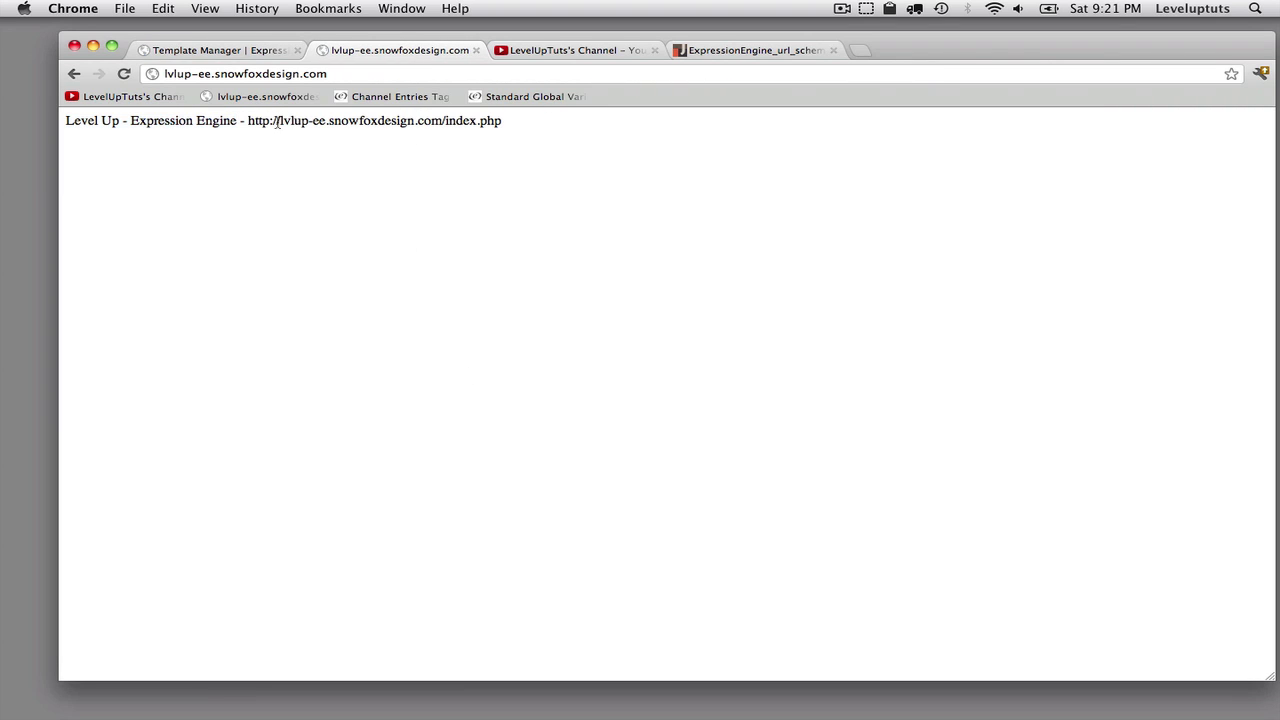
{"action": "left_click_drag", "start_coordinate": [254, 121], "coordinate": [516, 132]}
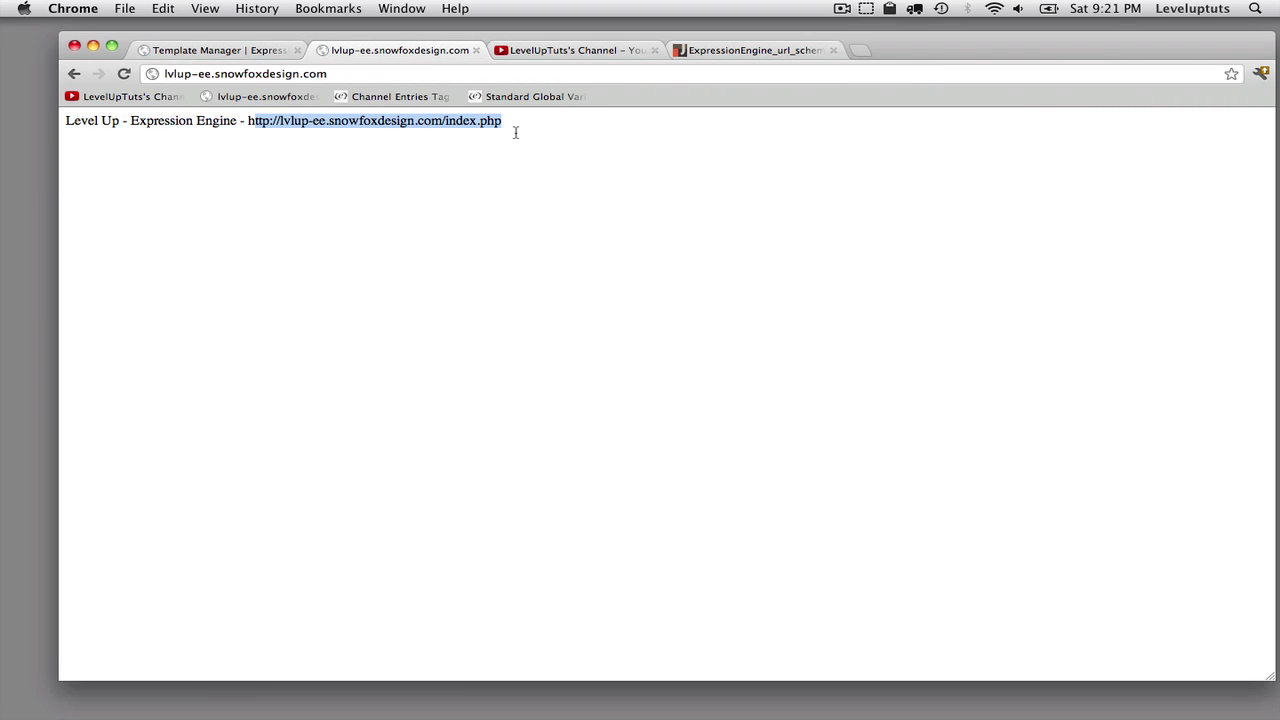
{"action": "left_click", "coordinate": [344, 121]}
{"action": "left_click_drag", "start_coordinate": [519, 132], "coordinate": [233, 124]}
{"action": "left_click", "coordinate": [421, 138]}
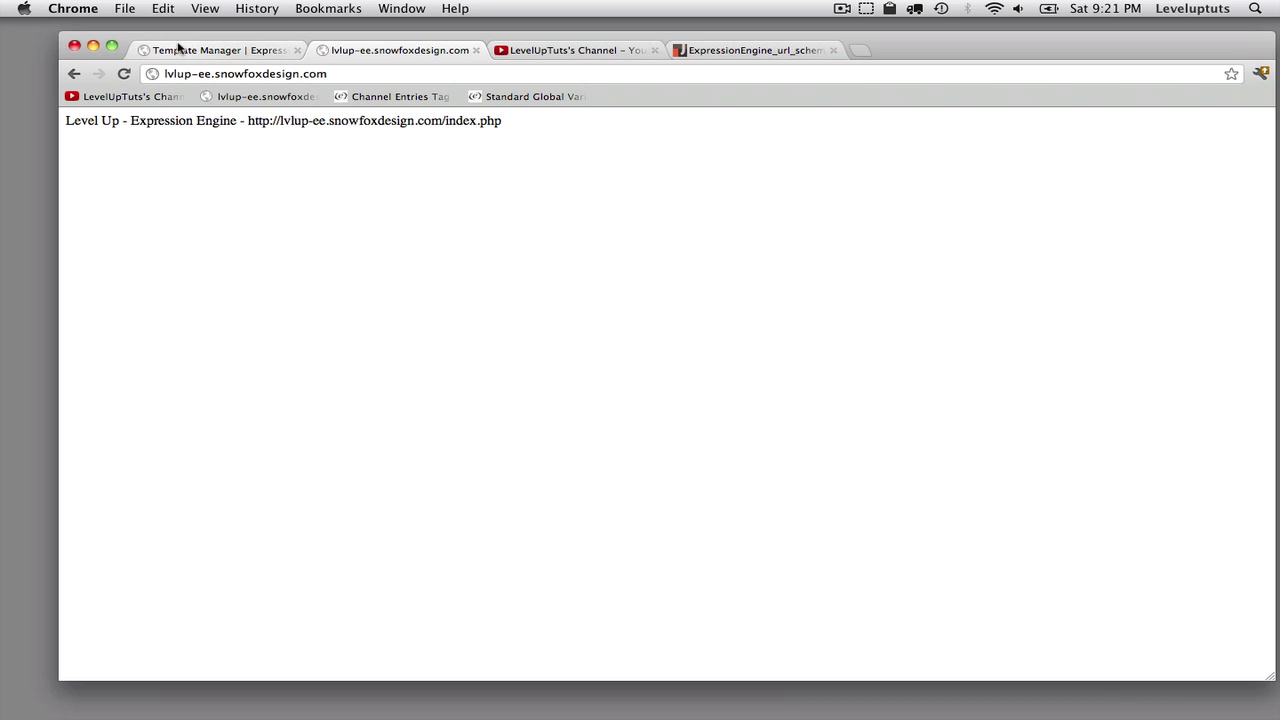
{"action": "left_click", "coordinate": [207, 50]}
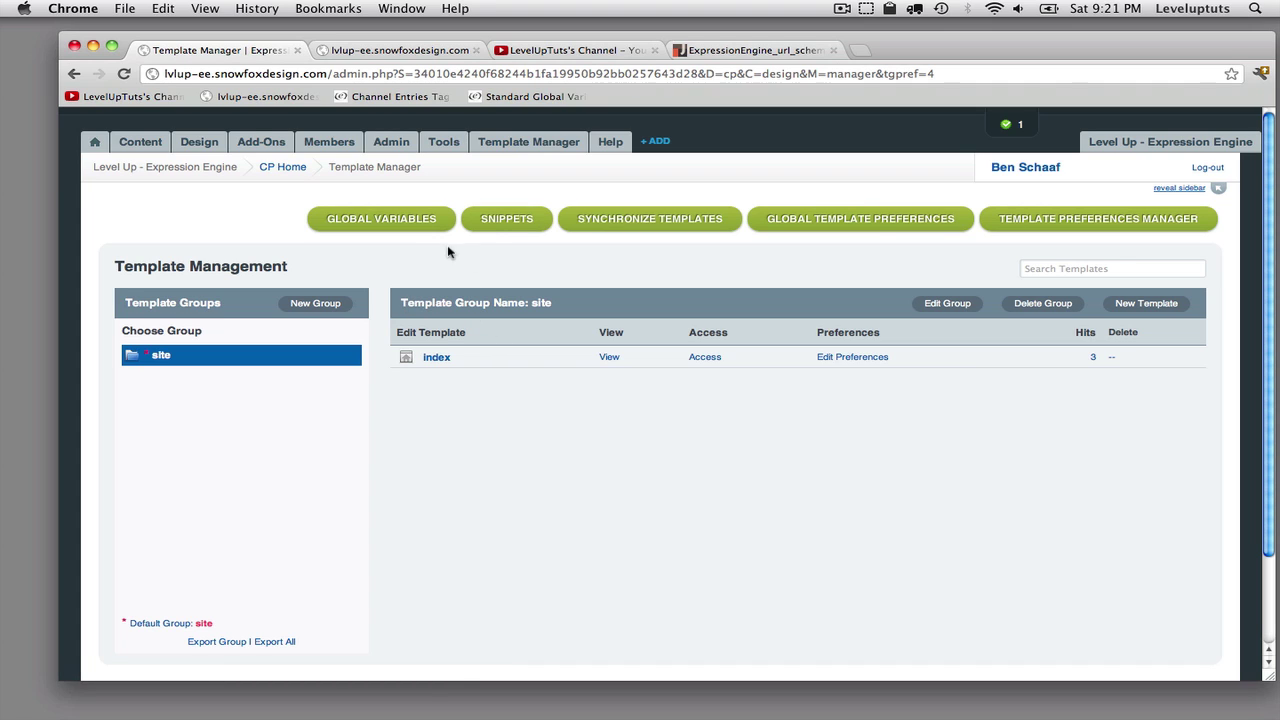
Read the Snippets help documentation and return to the control panel
{"action": "left_click", "coordinate": [507, 218]}
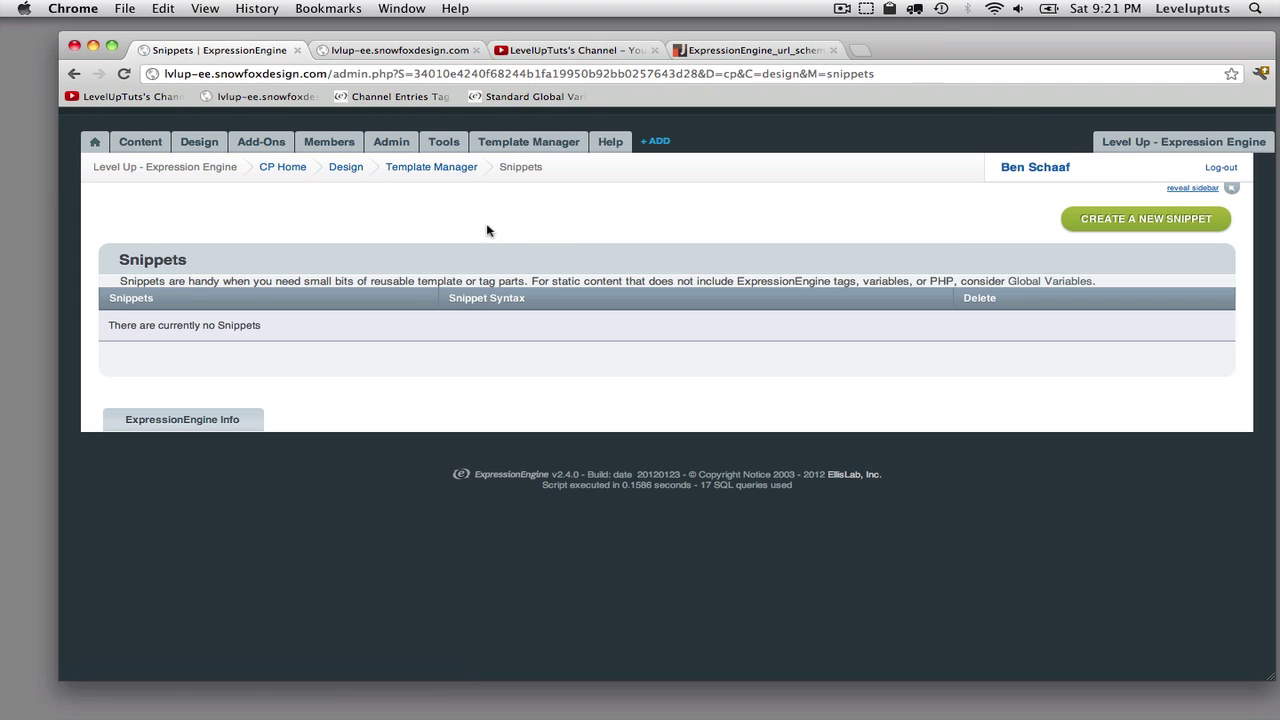
{"action": "left_click", "coordinate": [610, 141]}
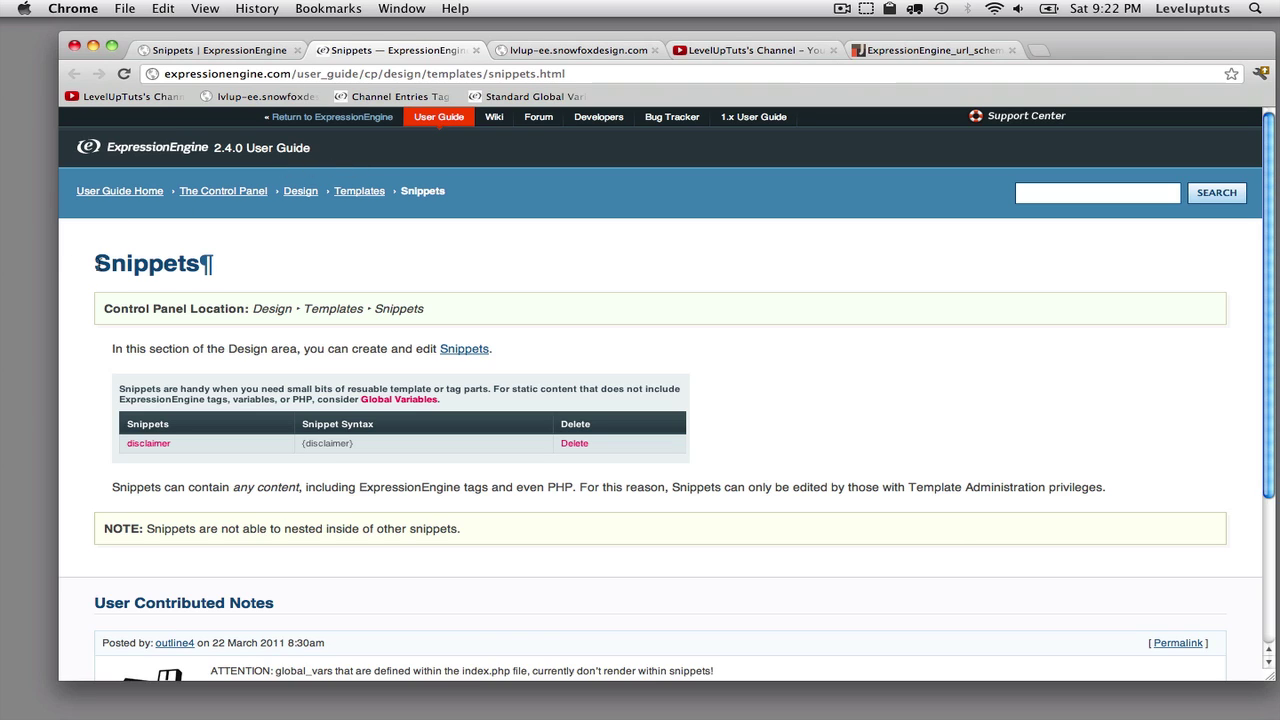
{"action": "left_click", "coordinate": [238, 50]}
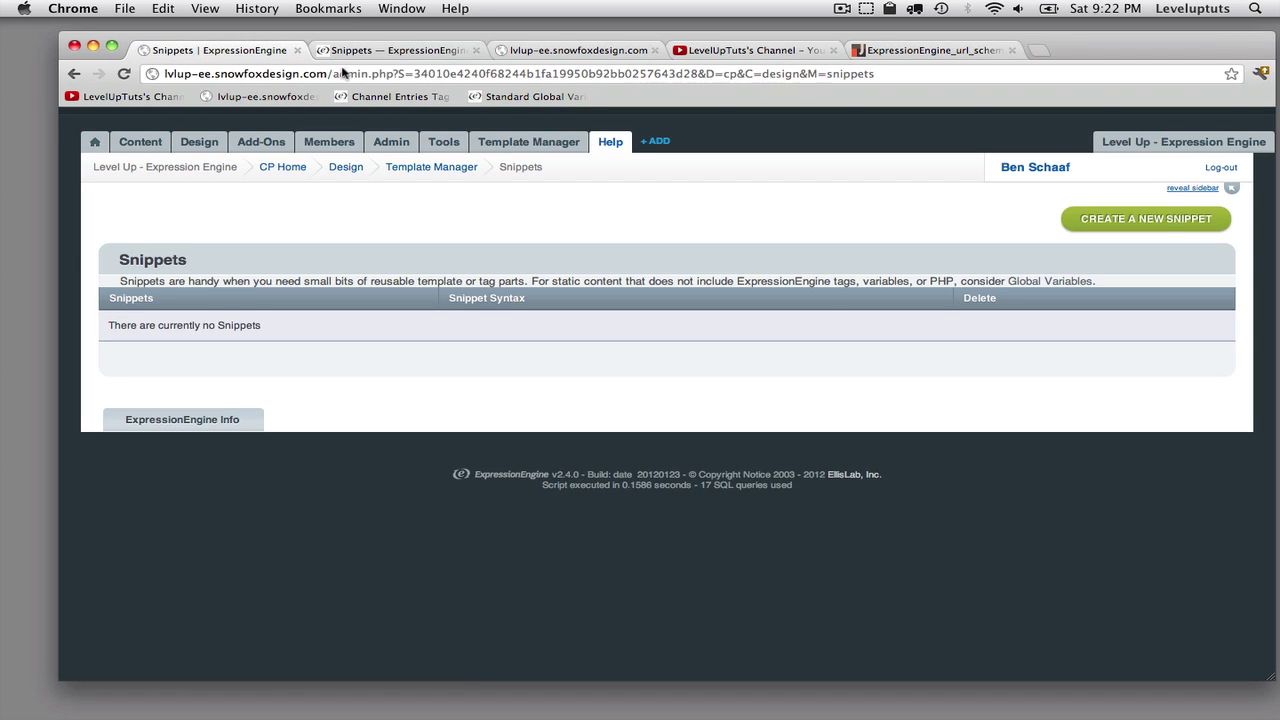
Read the Template Manager help page, then switch to the Level Up Tuts YouTube channel
{"action": "left_click", "coordinate": [528, 142]}
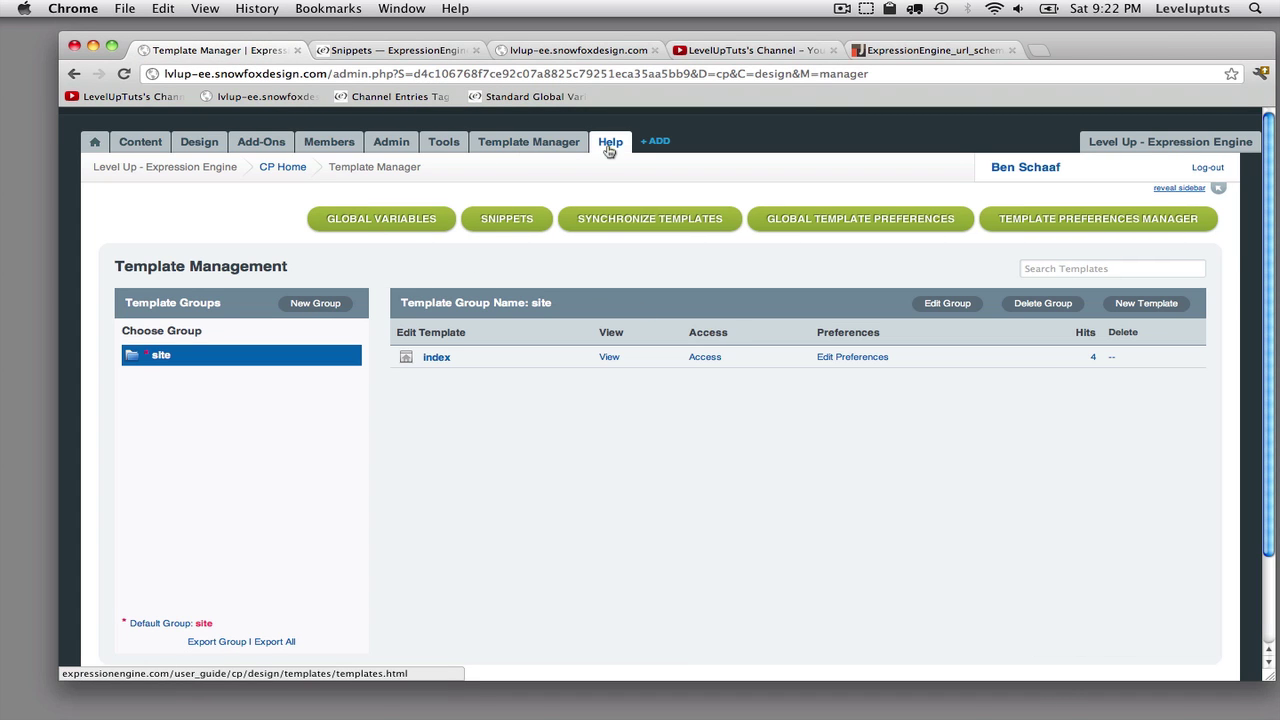
{"action": "left_click", "coordinate": [610, 145]}
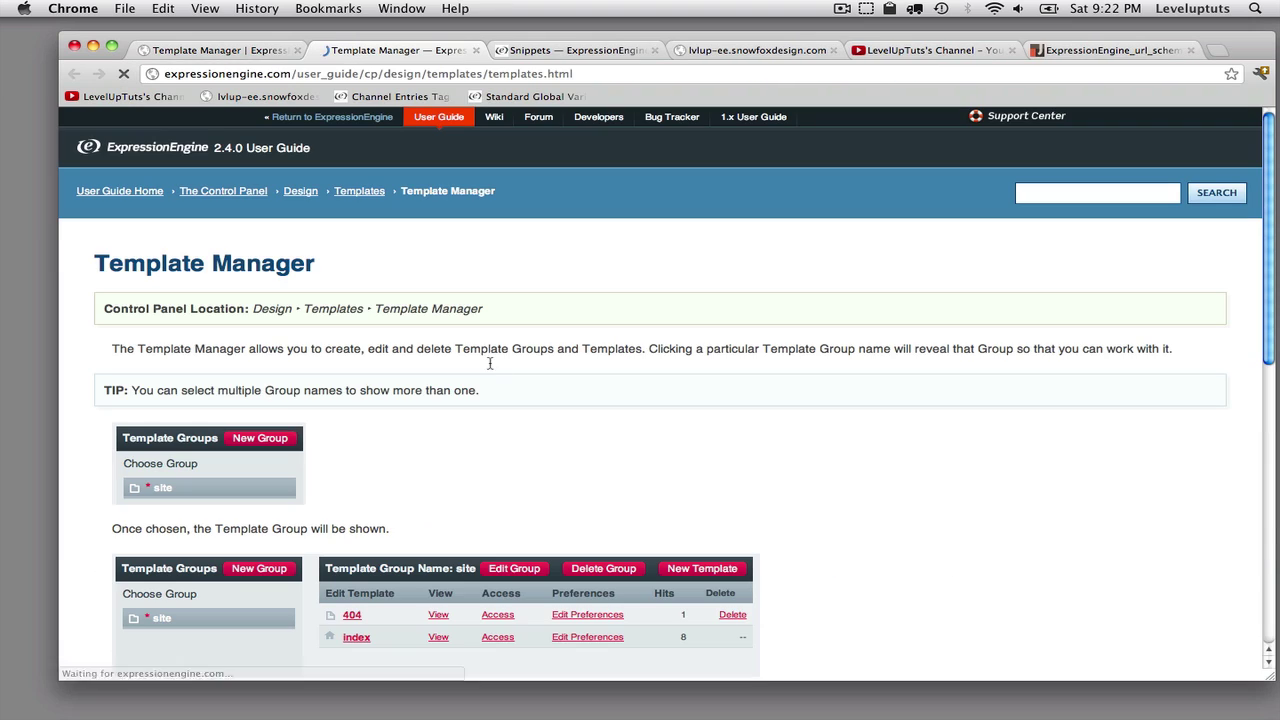
{"action": "scroll", "coordinate": [490, 335], "scroll_direction": "down", "scroll_amount": 1}
{"action": "scroll", "coordinate": [489, 325], "scroll_direction": "up", "scroll_amount": 1}
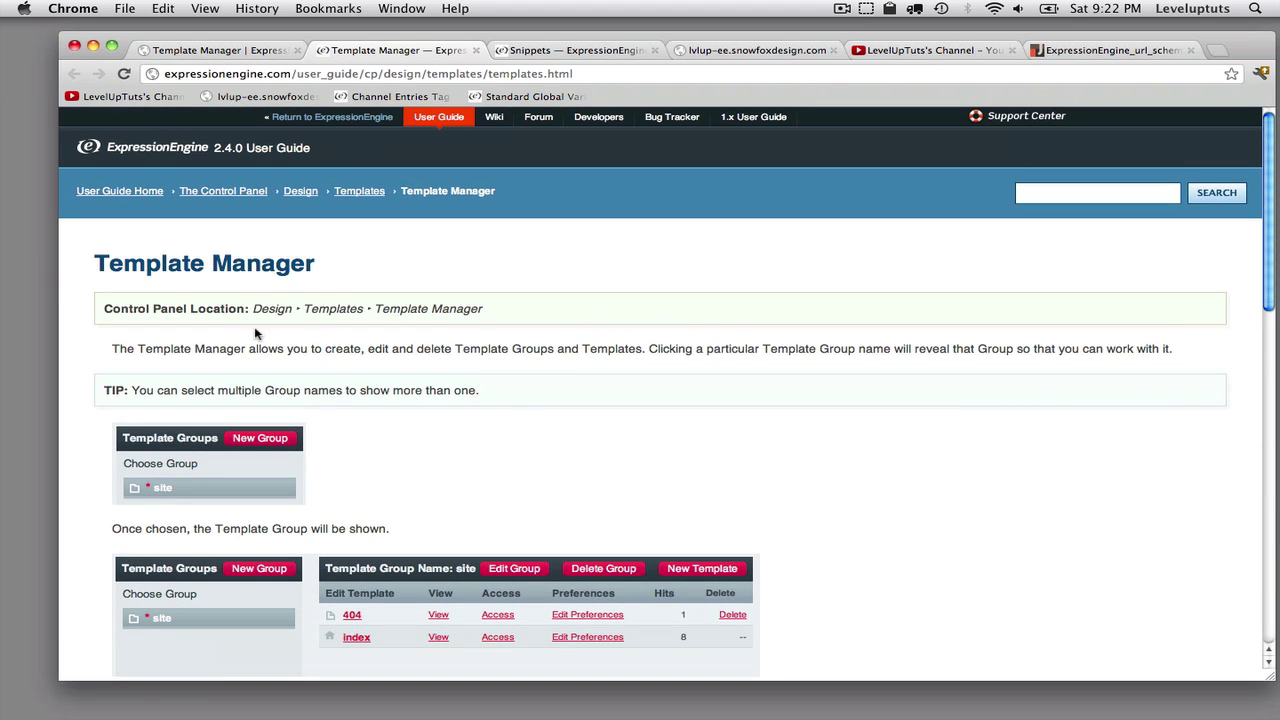
{"action": "left_click", "coordinate": [240, 50]}
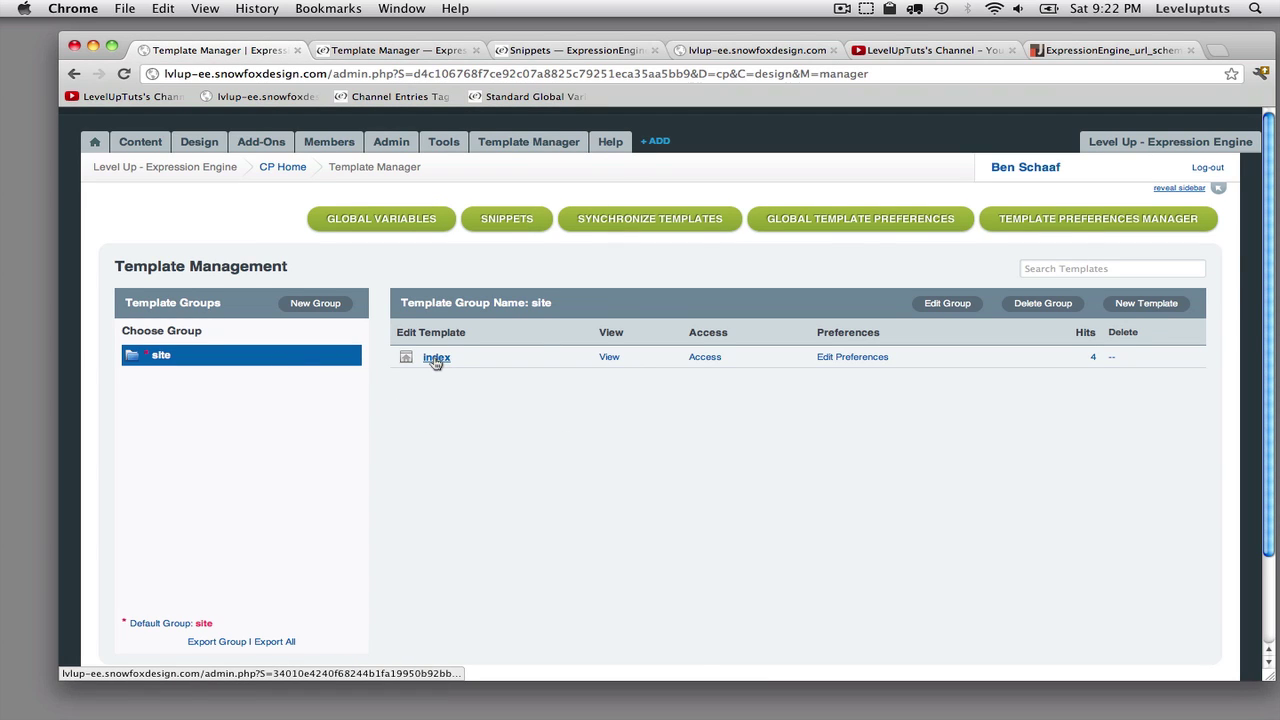
{"action": "left_click", "coordinate": [925, 50]}
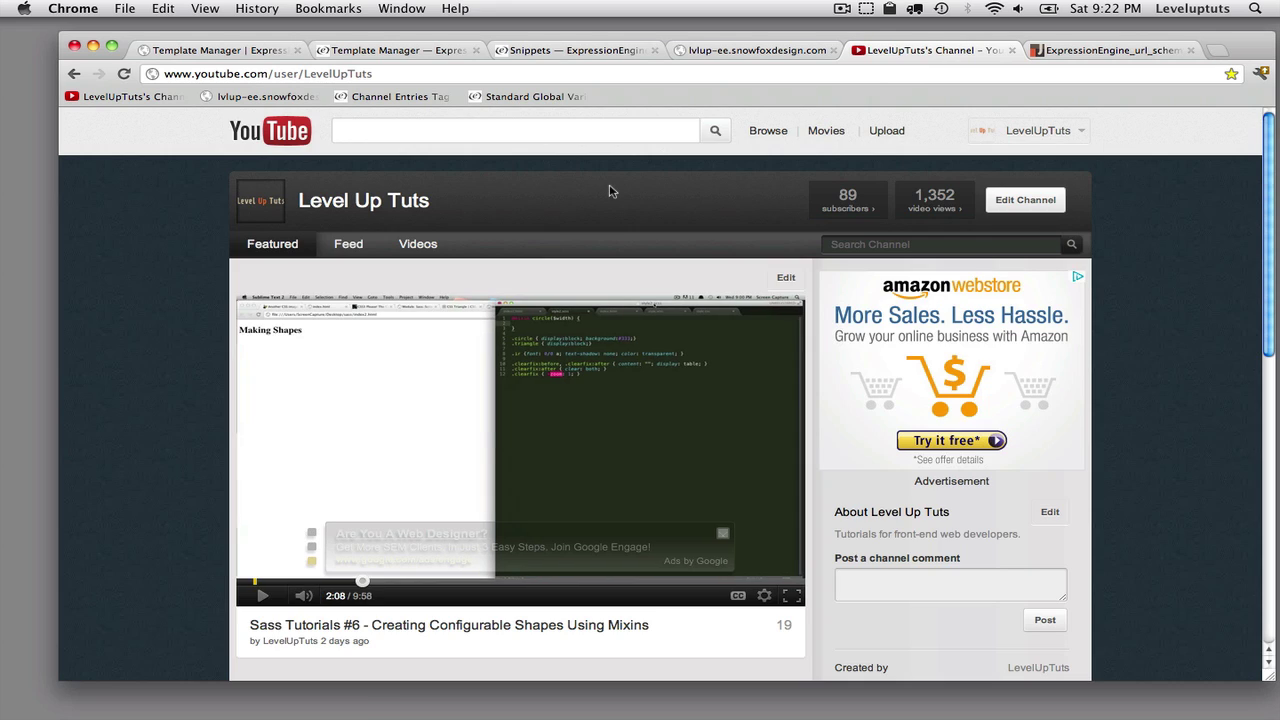